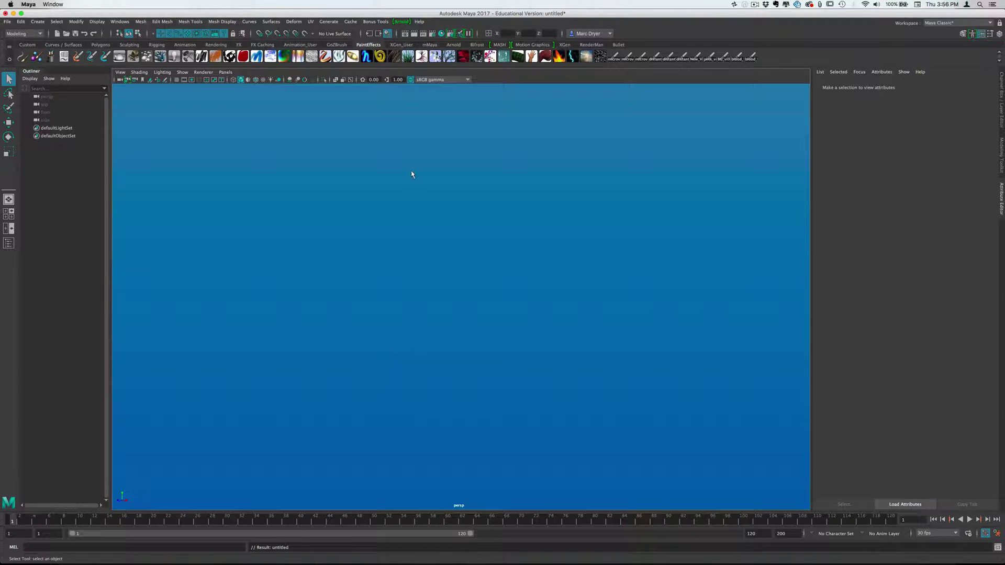
# Open the Hypershade and move it to the upper left, enlarged
pyautogui.click(442, 33)
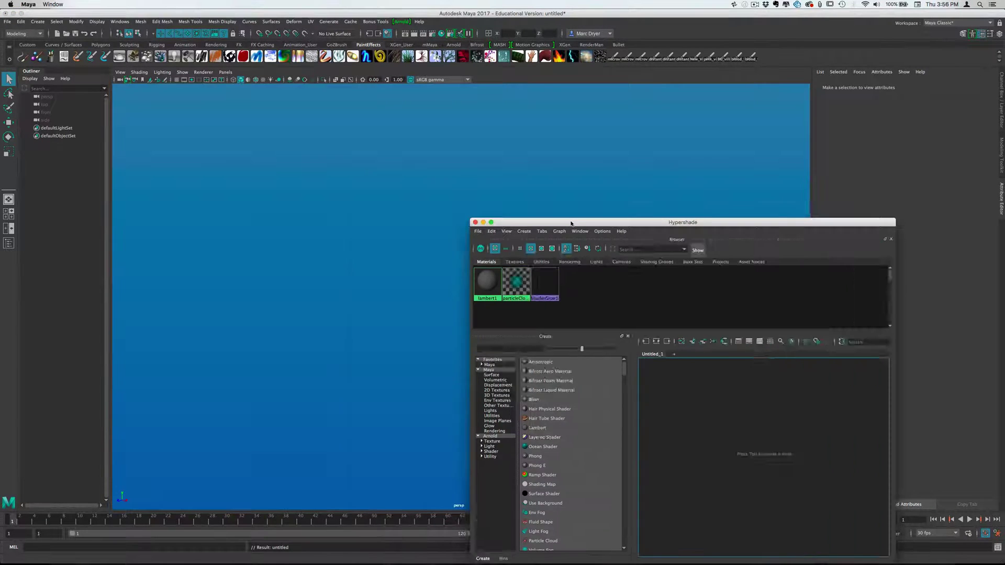
pyautogui.moveTo(571, 224); pyautogui.dragTo(280, 114)
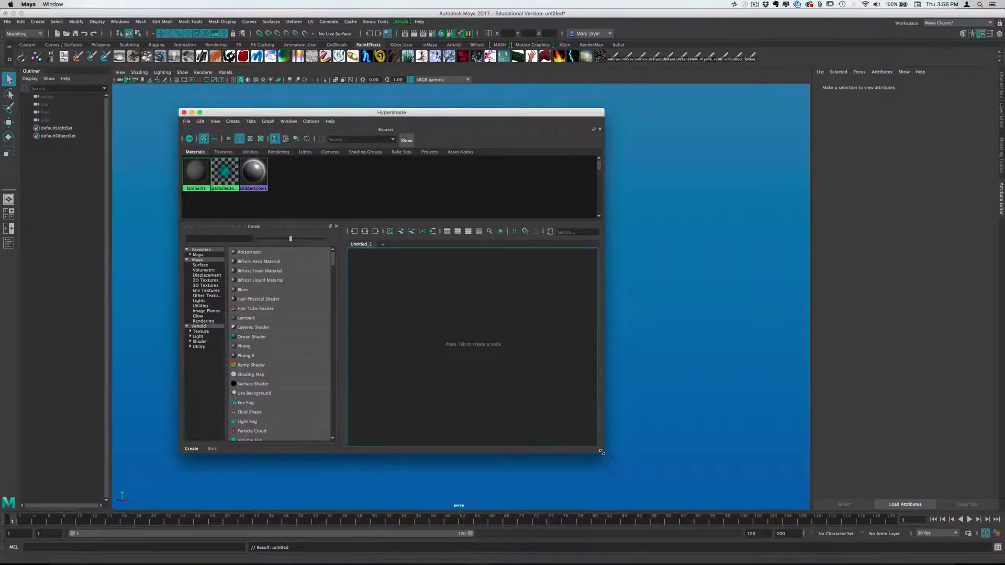
pyautogui.moveTo(610, 459); pyautogui.dragTo(747, 509)
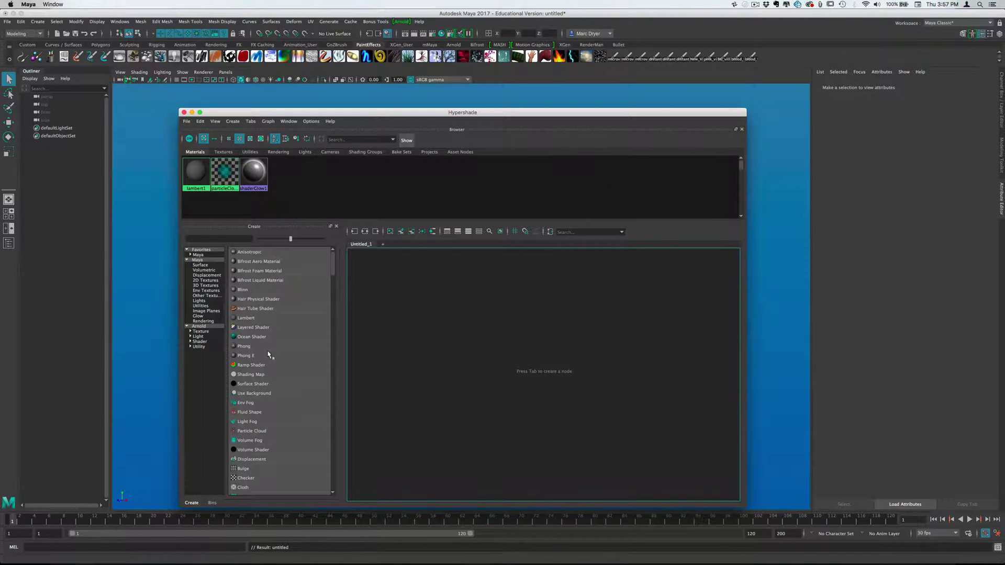
# List the Arnold shader nodes, such as aiStandard and aiSkin, in the Create panel
pyautogui.click(206, 341)
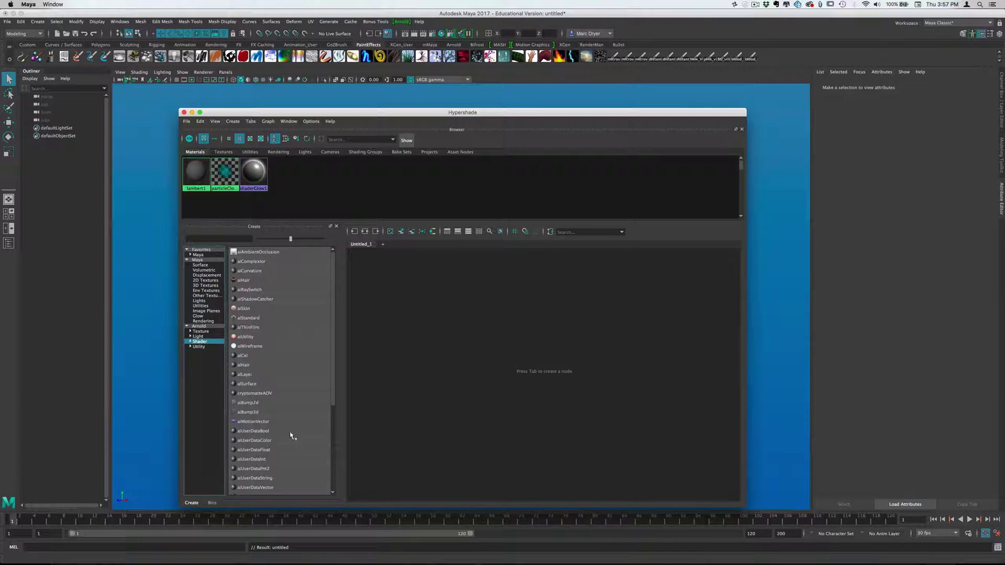
pyautogui.scroll(-1, 289, 440)
pyautogui.scroll(1, 286, 429)
pyautogui.scroll(-4, 253, 460)
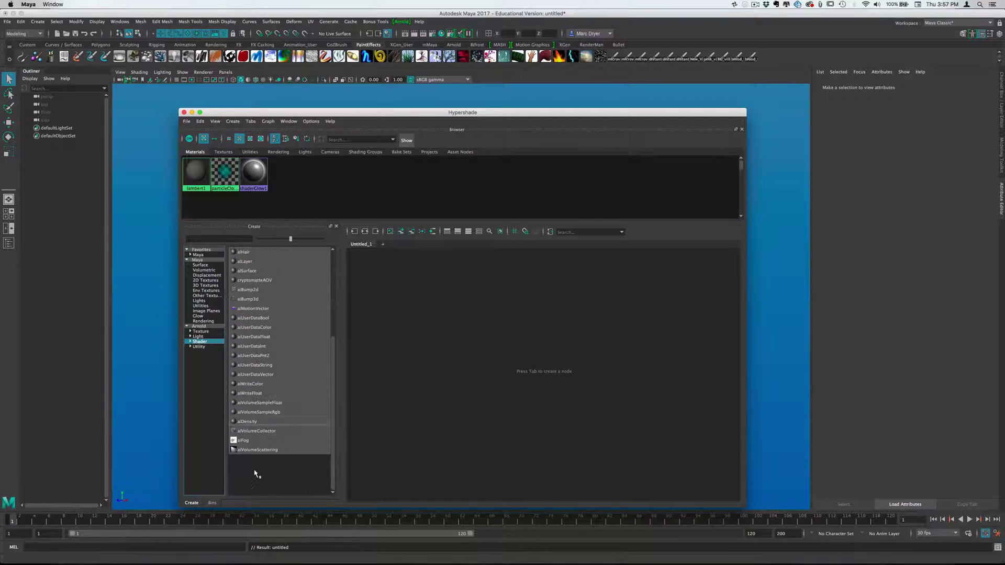
pyautogui.scroll(1, 266, 404)
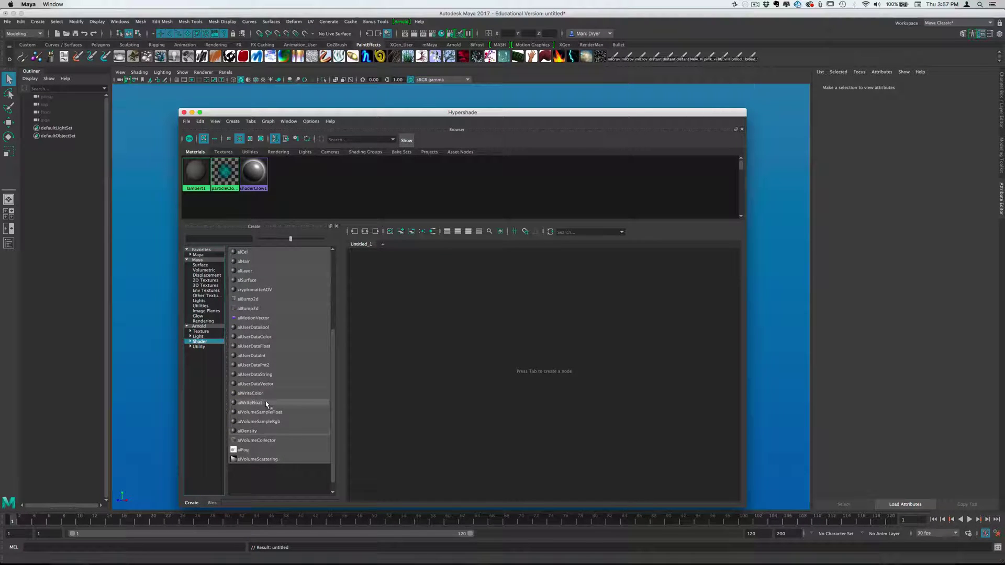
pyautogui.scroll(4, 266, 404)
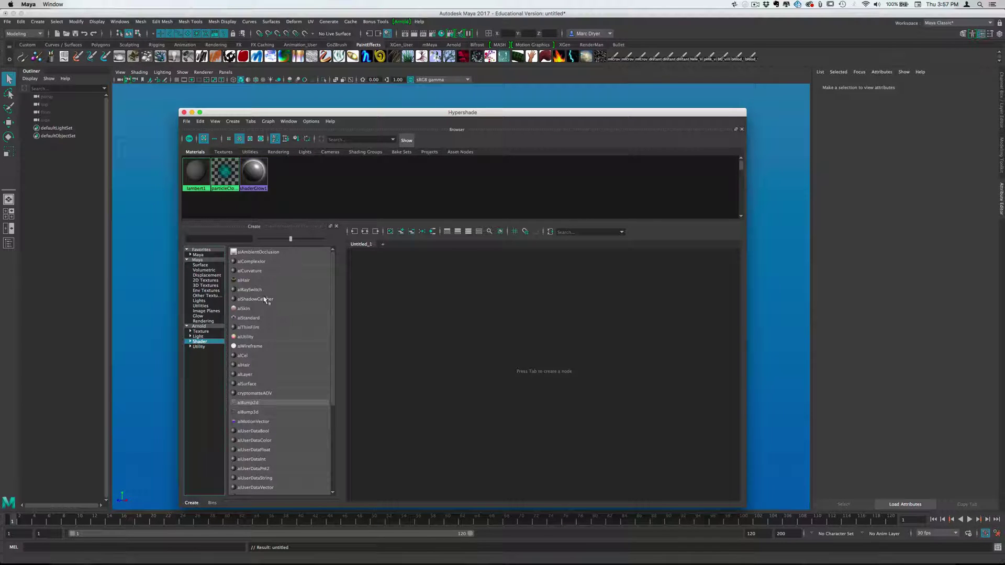
# Create an alSurface material and spread alSurface1 and alSurface1SG apart in the graph
pyautogui.click(261, 385)
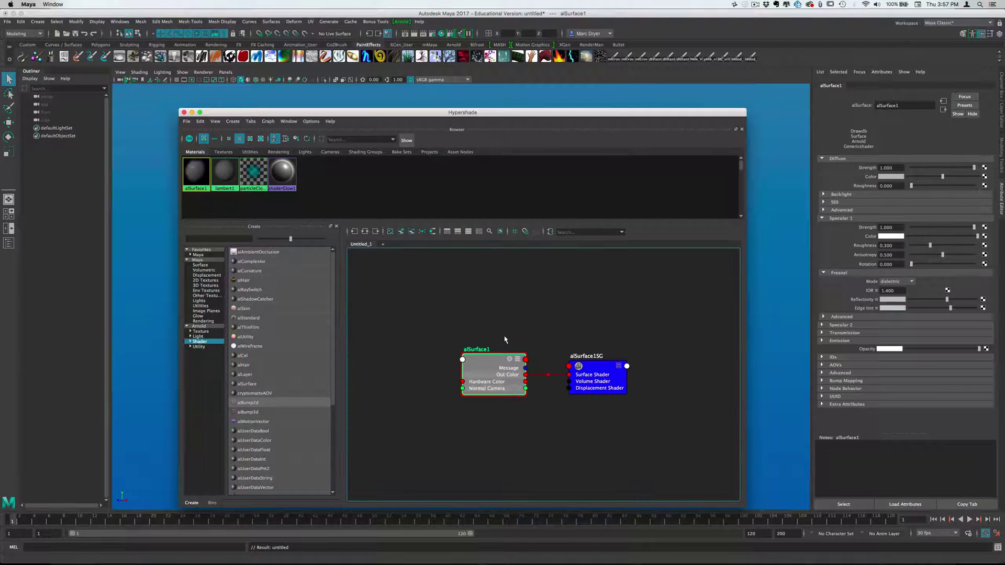
pyautogui.moveTo(485, 395); pyautogui.dragTo(514, 351)
pyautogui.moveTo(600, 371); pyautogui.dragTo(636, 371)
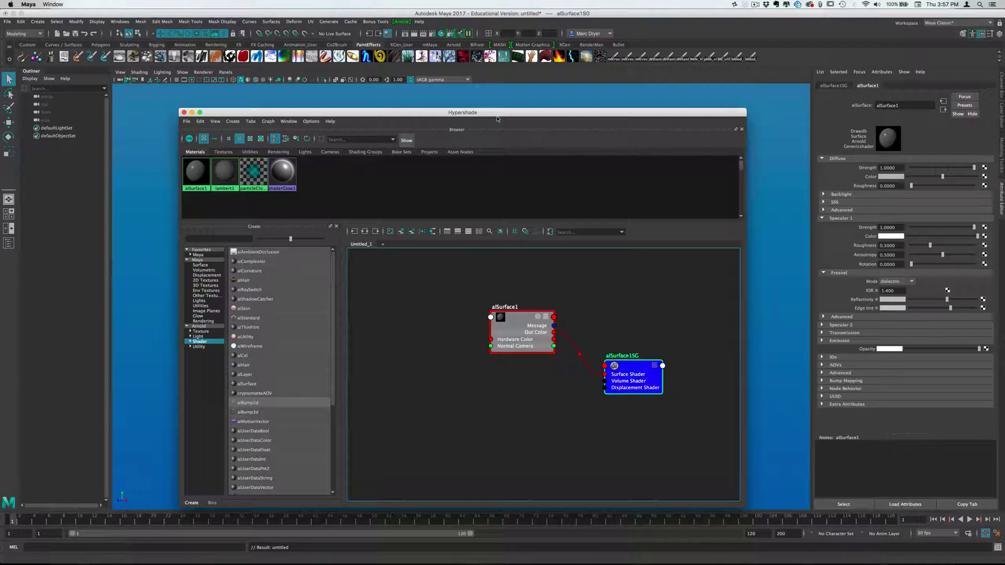
pyautogui.moveTo(496, 118); pyautogui.dragTo(495, 107)
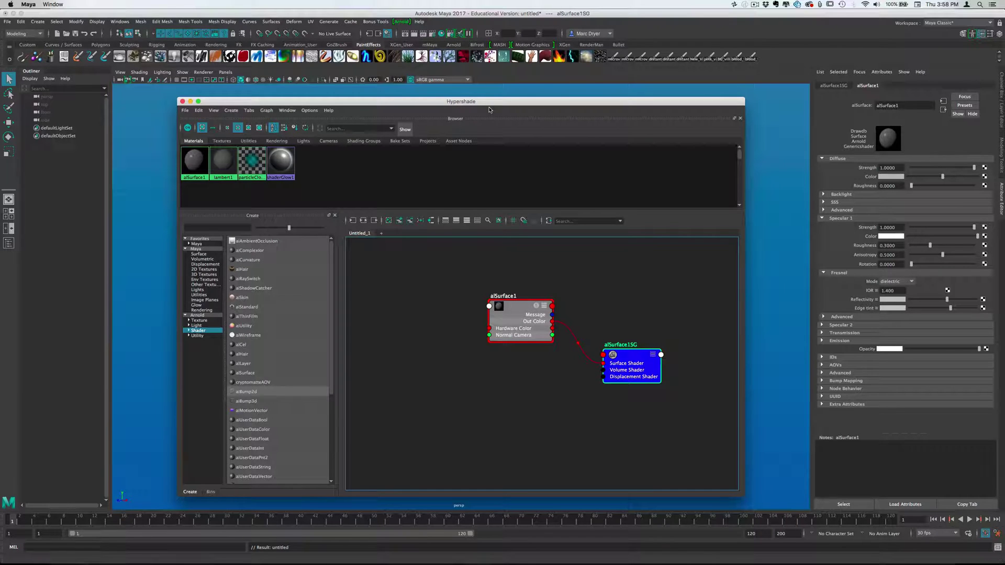
# Dock the Hypershade low and create a polygon cube scaled up uniformly
pyautogui.moveTo(516, 309); pyautogui.dragTo(541, 323)
pyautogui.moveTo(557, 105); pyautogui.dragTo(566, 464)
pyautogui.click(542, 336)
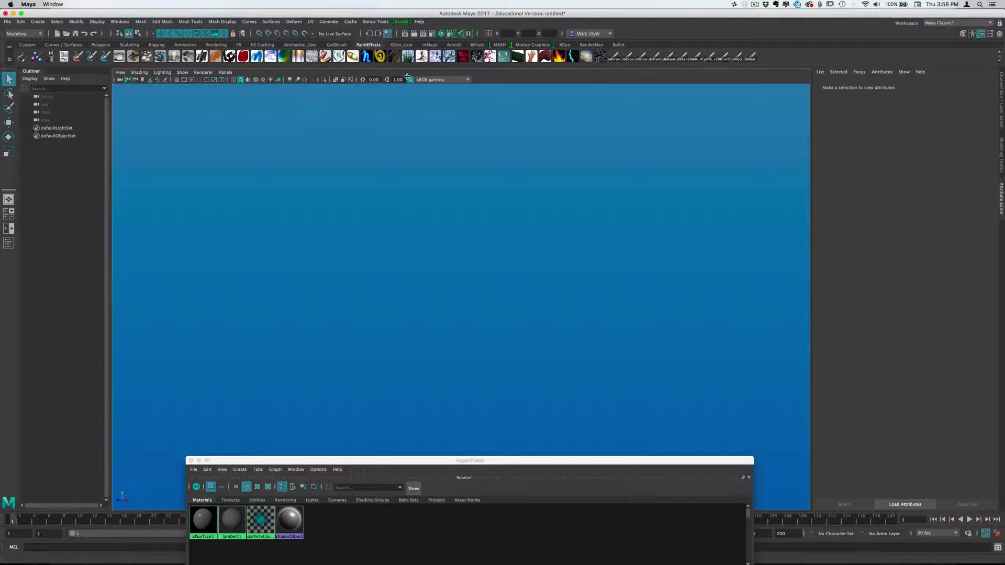
pyautogui.click(33, 45)
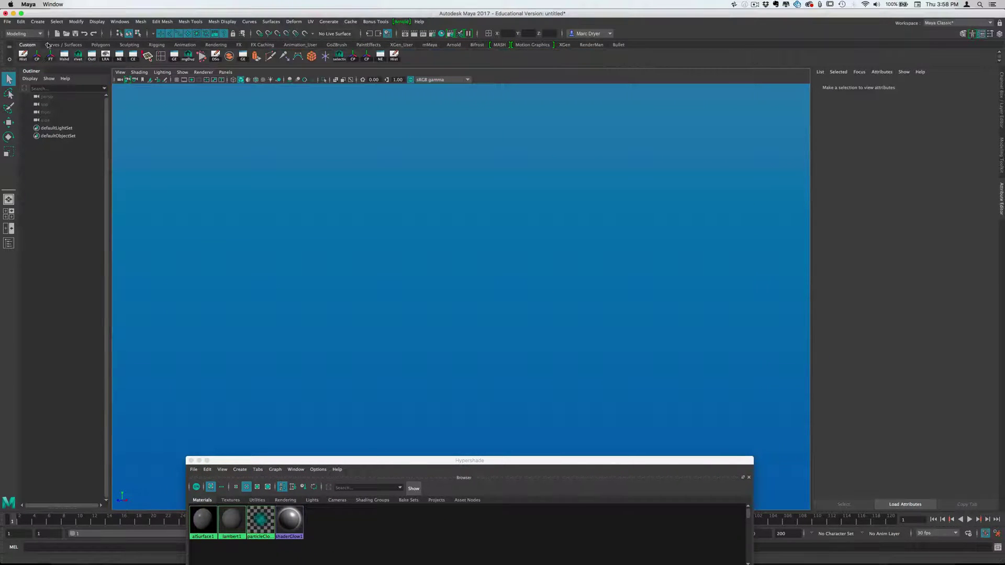
pyautogui.click(311, 56)
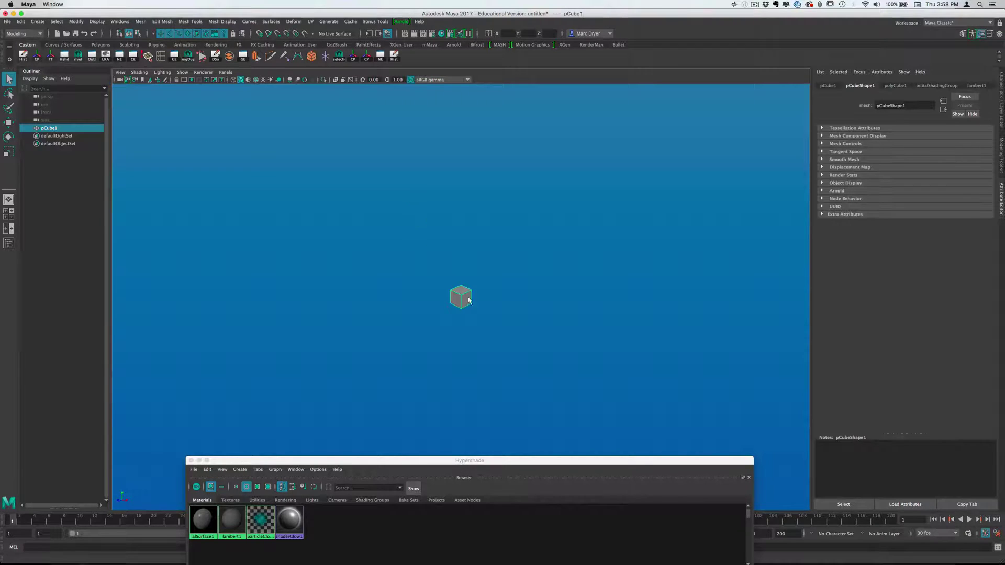
pyautogui.press('r')
pyautogui.moveTo(464, 297); pyautogui.dragTo(568, 297)
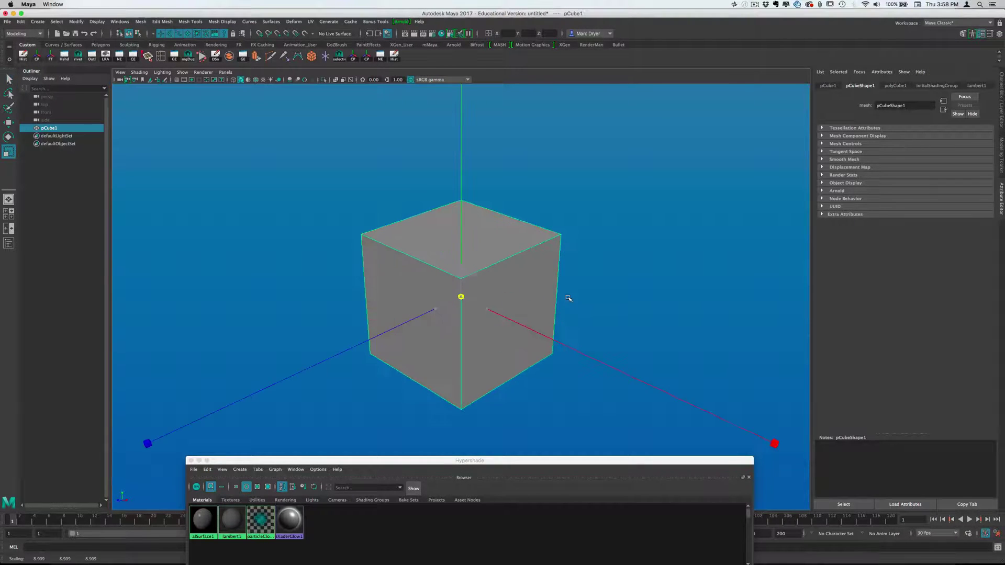
# Smooth the cube into a sphere with Mesh > Smooth at 4 divisions
pyautogui.click(142, 22)
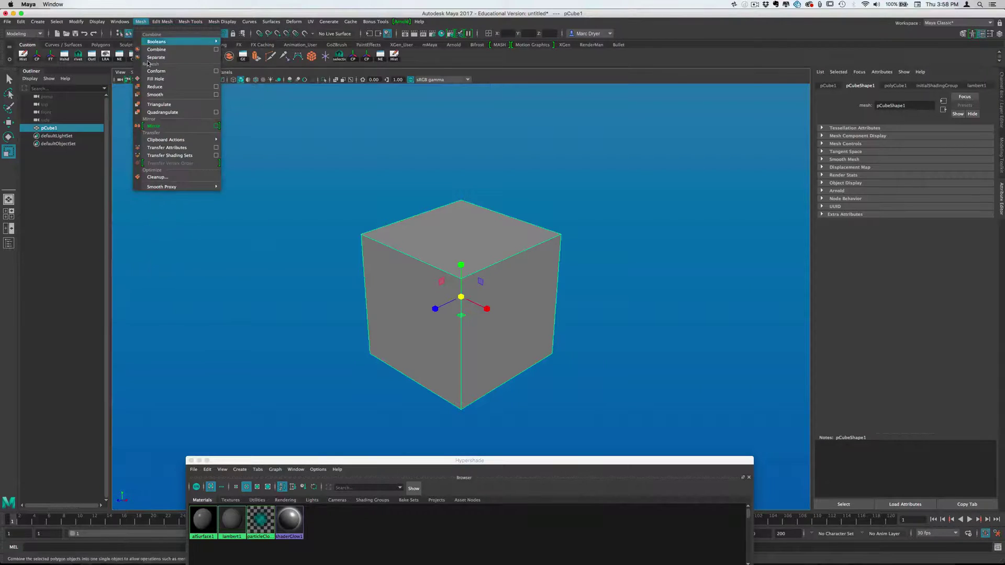
pyautogui.click(155, 95)
pyautogui.click(725, 348)
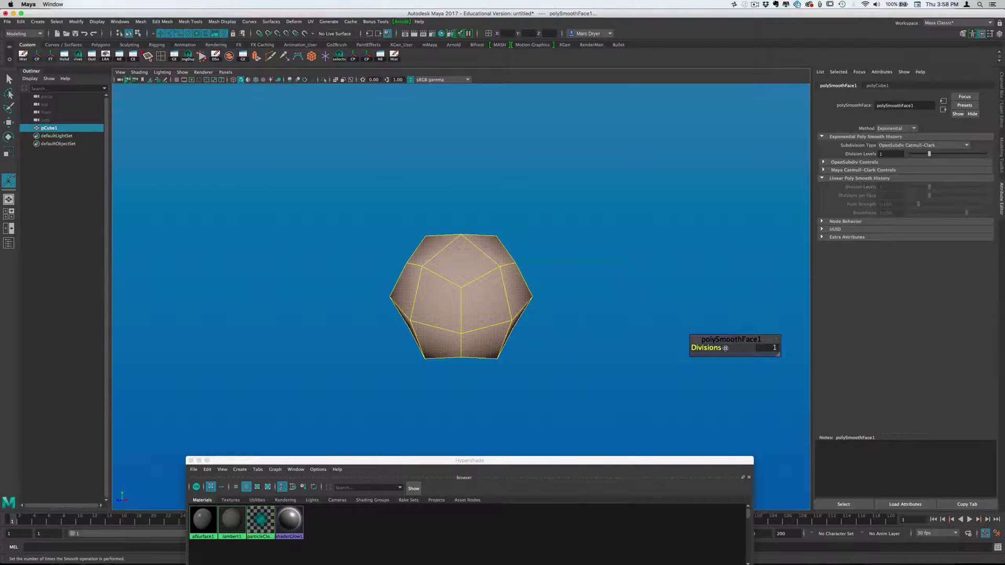
pyautogui.moveTo(725, 348); pyautogui.dragTo(753, 348, button='middle')
pyautogui.click(482, 276)
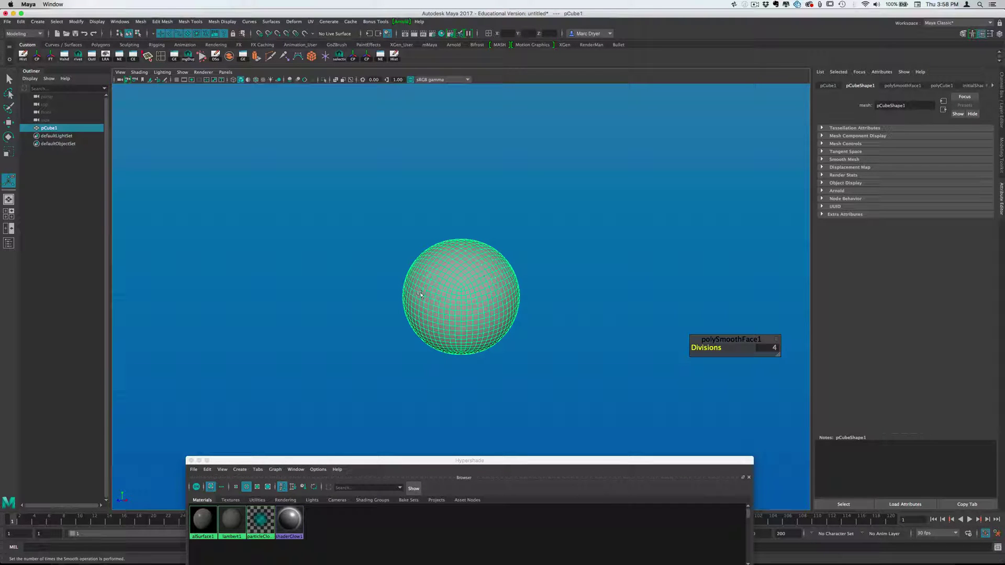
# Add a texture deformer to the sphere with direction set to Normal
pyautogui.click(289, 22)
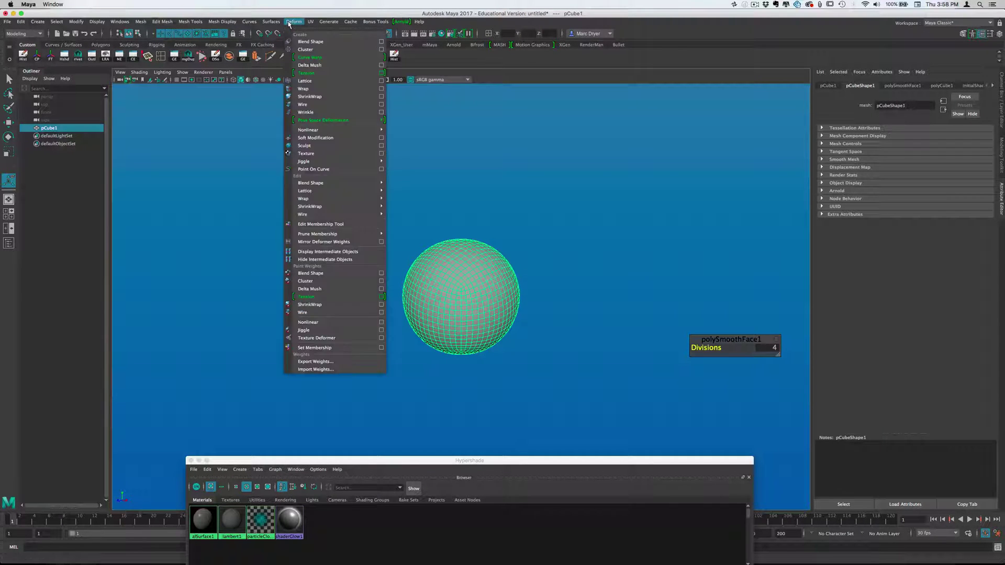
pyautogui.click(382, 154)
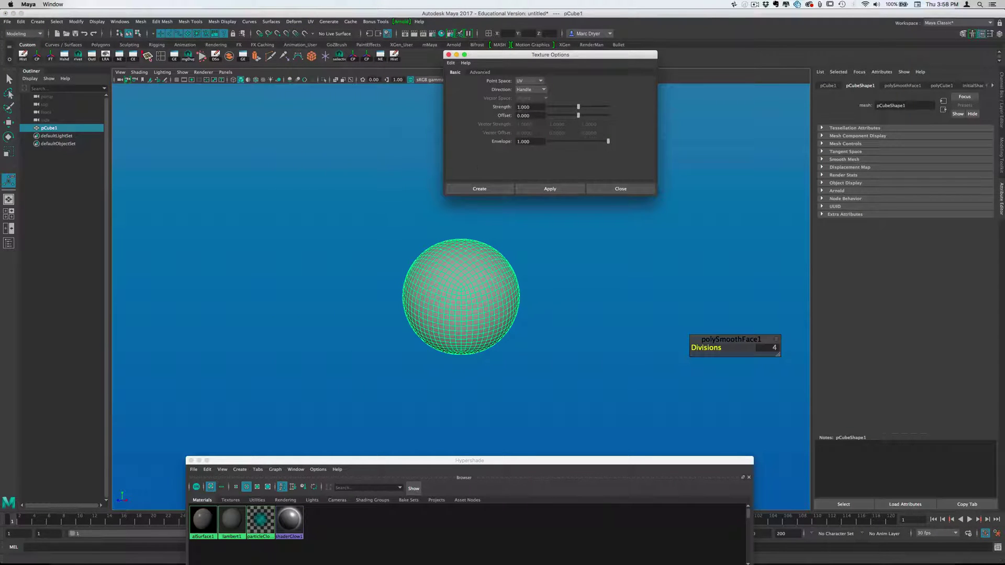
pyautogui.click(531, 92)
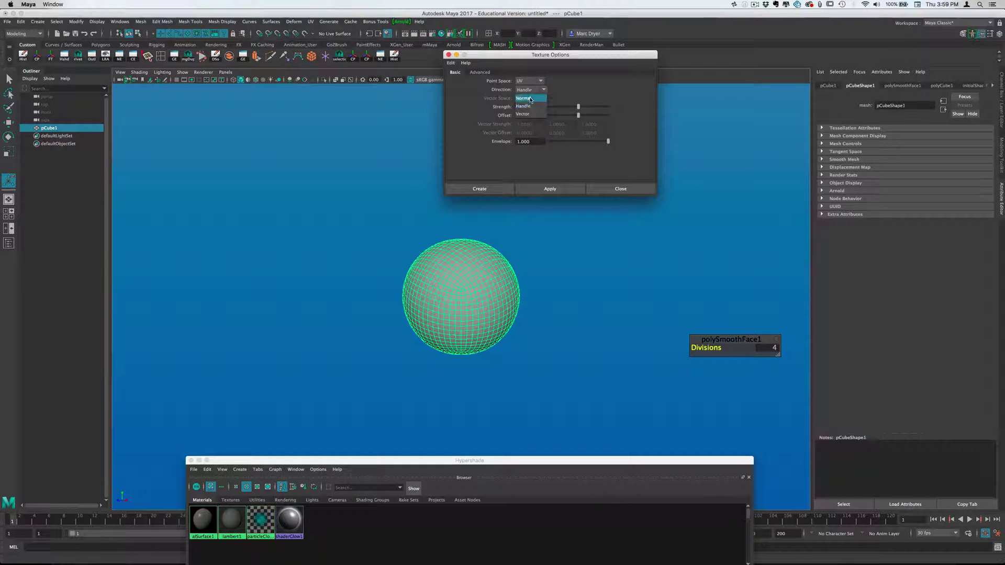
pyautogui.click(529, 107)
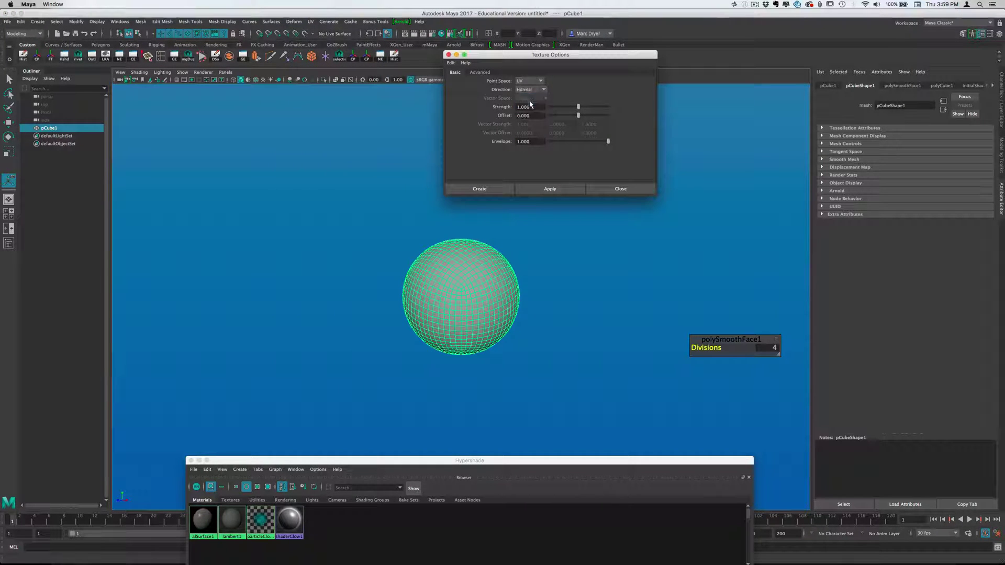
pyautogui.click(478, 188)
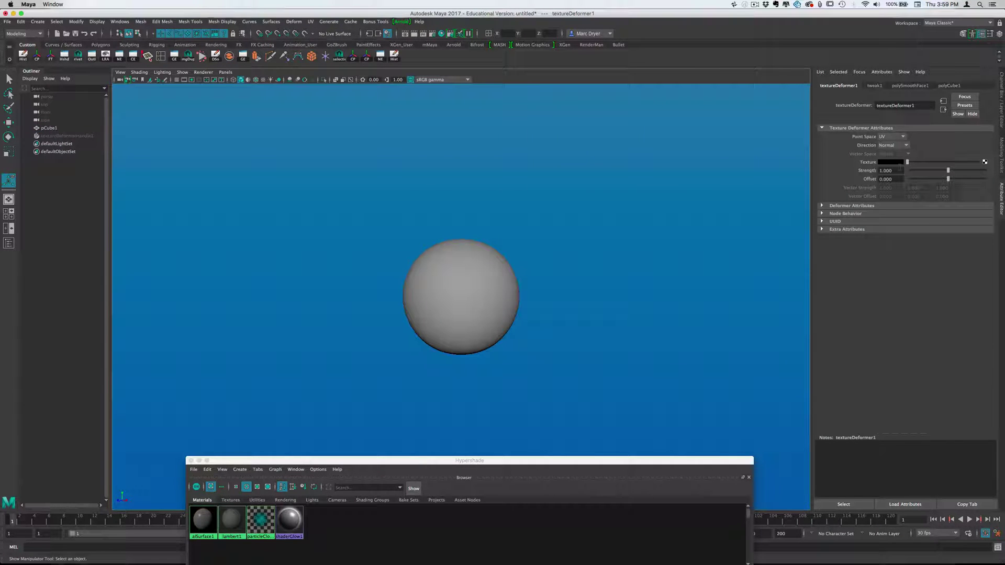
# Drive the deformer with a Noise texture and raise its frequency for finer bumps
pyautogui.click(984, 163)
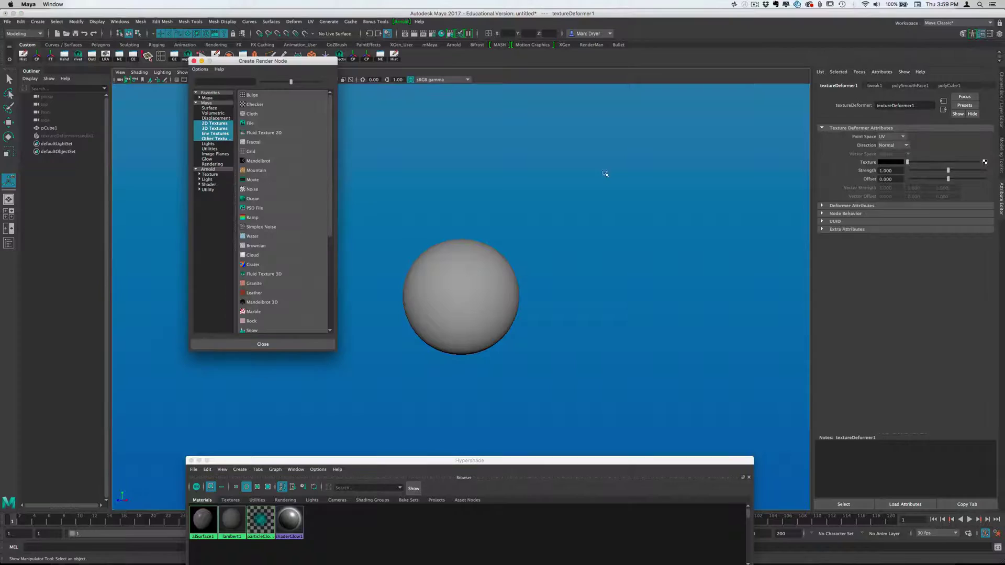
pyautogui.click(265, 190)
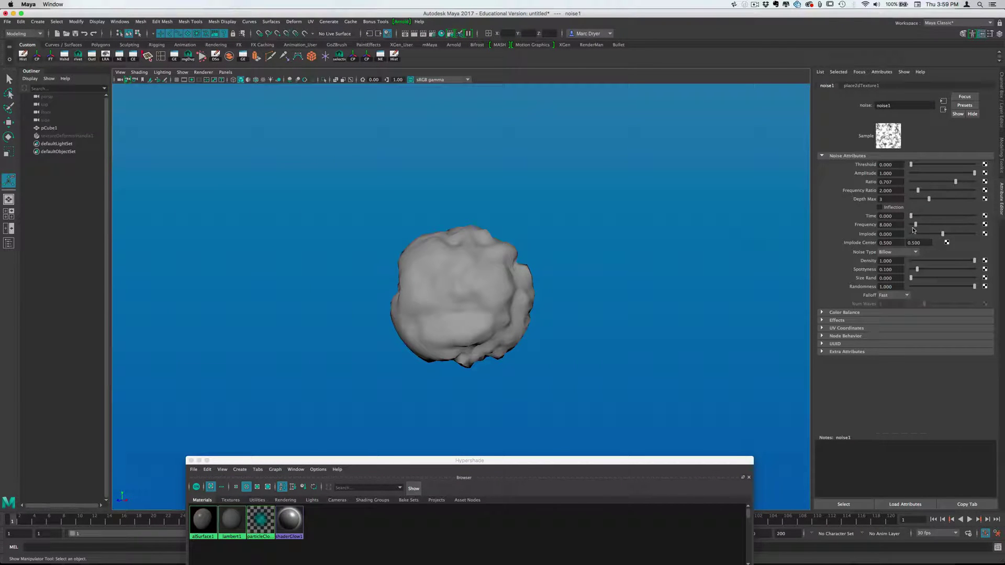
pyautogui.moveTo(915, 225); pyautogui.dragTo(939, 227)
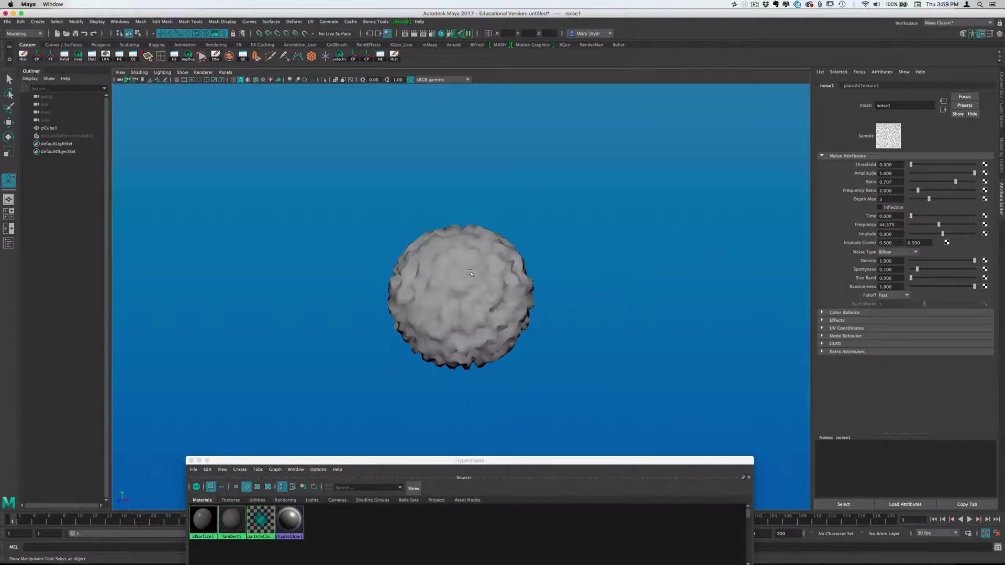
# Reselect pCube1 and return it to object selection mode
pyautogui.press('Up')
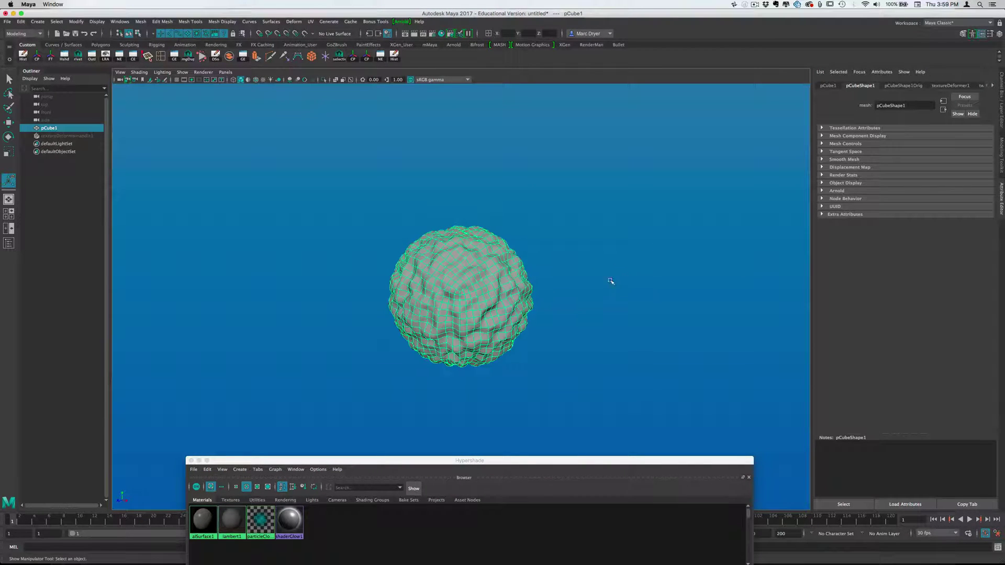
pyautogui.keyDown('alt'); pyautogui.moveTo(513, 225); pyautogui.dragTo(513, 227); pyautogui.keyUp('alt')
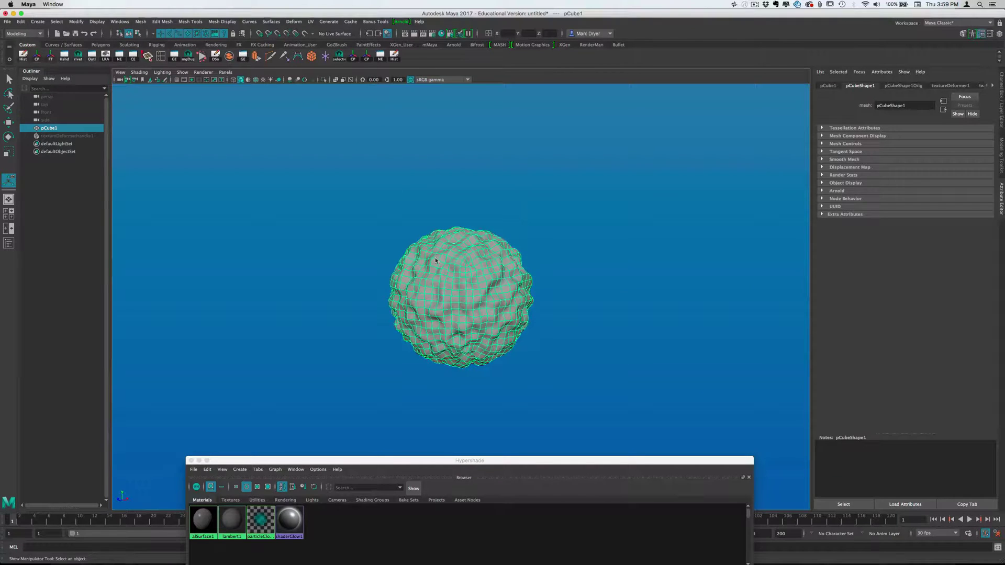
pyautogui.hotkey('ctrl', 'F10')
pyautogui.rightClick(493, 281)
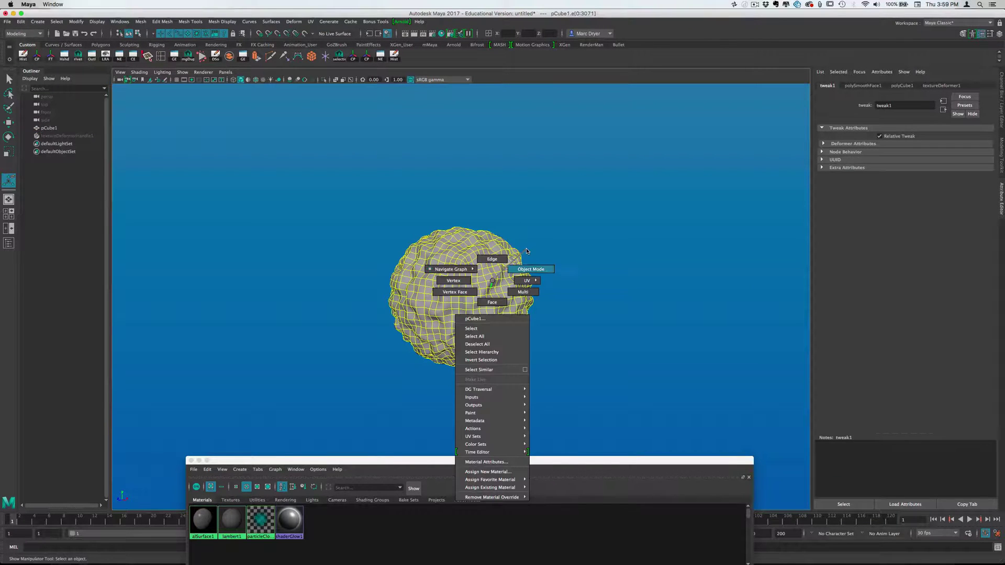
pyautogui.moveTo(527, 250); pyautogui.dragTo(527, 251, button='right')
pyautogui.press('q')
pyautogui.press('f')
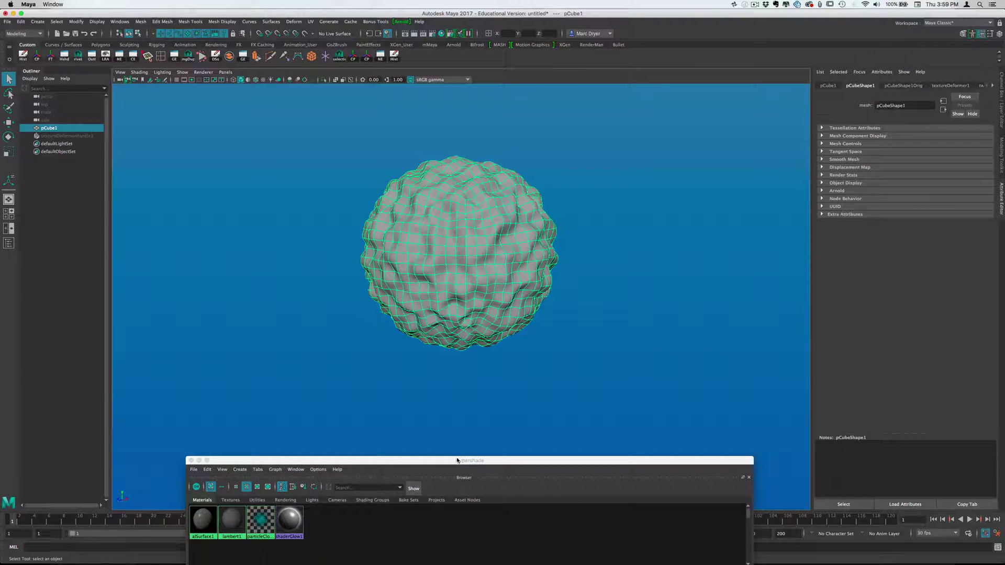
# Assign alSurface1 to the noise-deformed sphere and rearrange the shading network nodes
pyautogui.moveTo(457, 461); pyautogui.dragTo(722, 100)
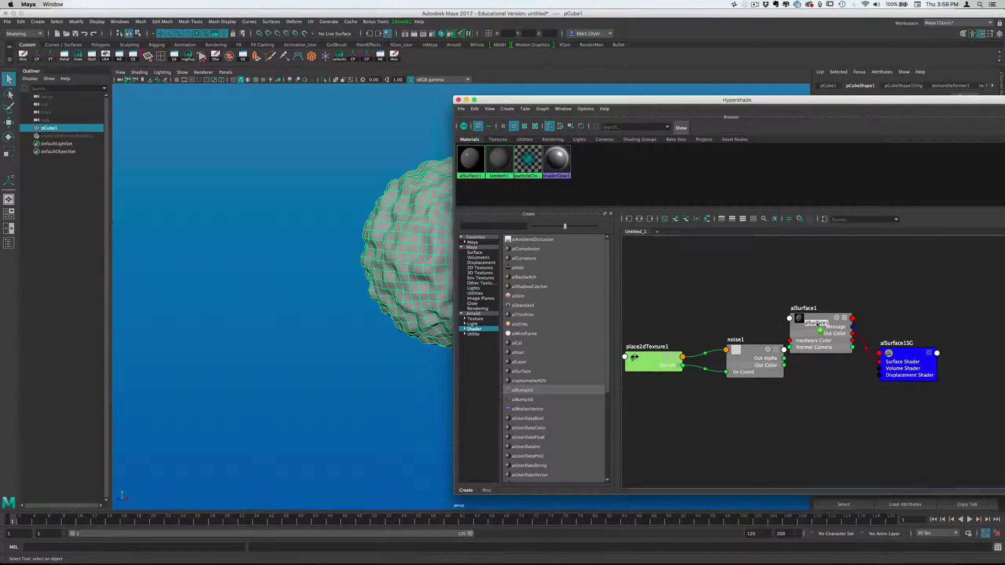
pyautogui.moveTo(818, 325); pyautogui.dragTo(413, 231, button='middle')
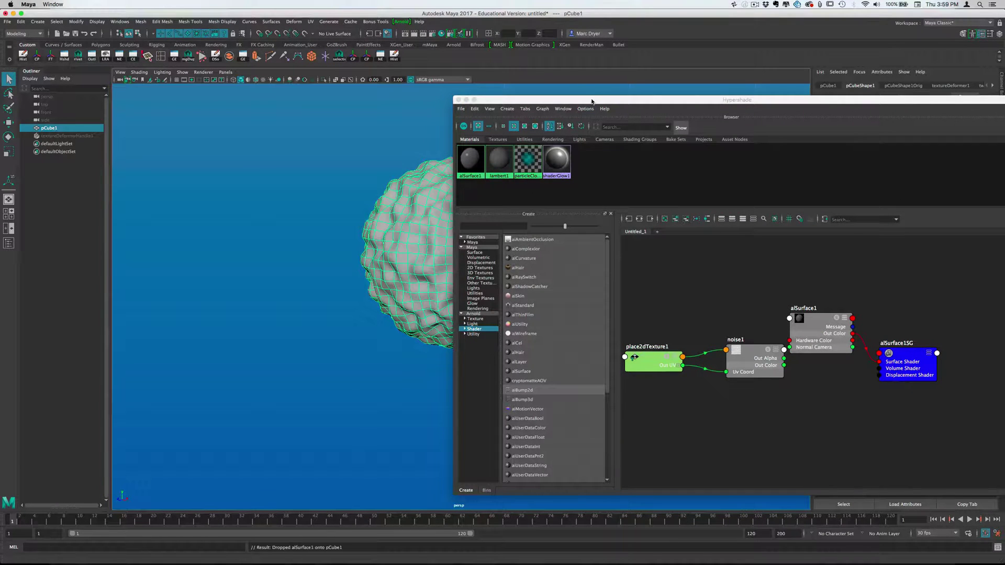
pyautogui.moveTo(593, 101); pyautogui.dragTo(309, 58)
pyautogui.moveTo(451, 336); pyautogui.dragTo(391, 389)
pyautogui.moveTo(369, 318); pyautogui.dragTo(363, 428)
pyautogui.moveTo(413, 389); pyautogui.dragTo(417, 446)
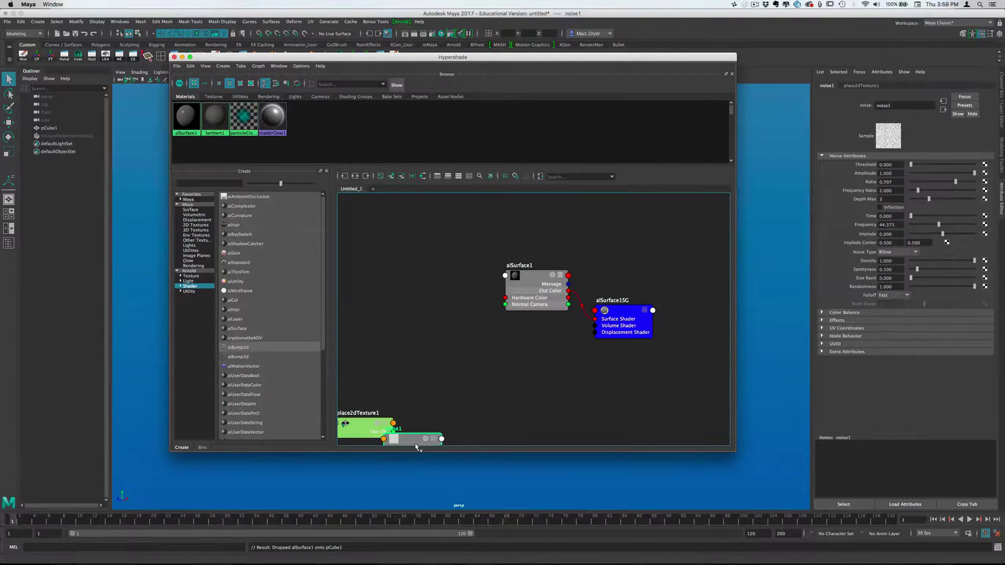
pyautogui.moveTo(536, 299); pyautogui.dragTo(552, 280)
pyautogui.moveTo(621, 329); pyautogui.dragTo(663, 296)
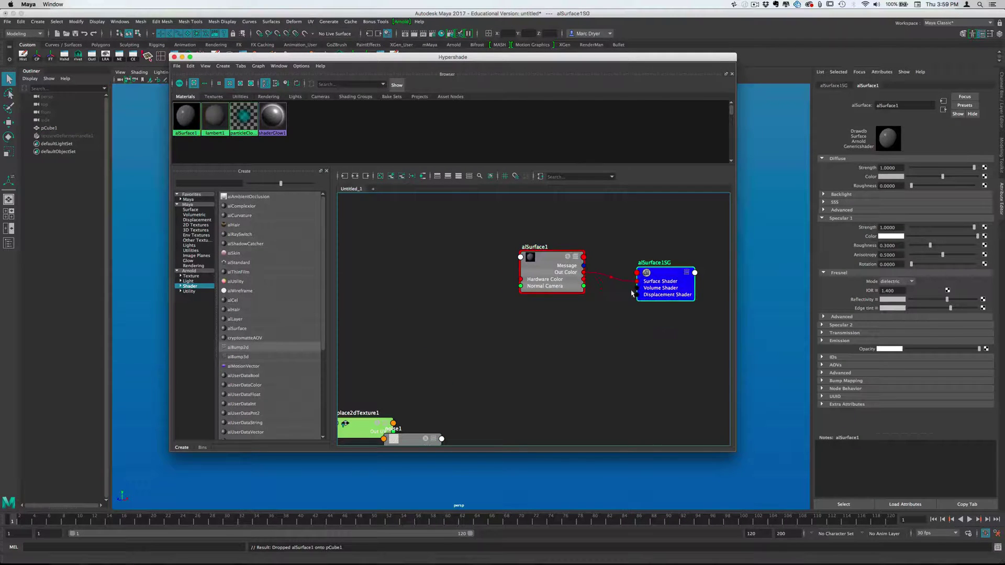
# Clear the graph down to alSurface1 and alSurface1SG and reposition them
pyautogui.click(549, 271)
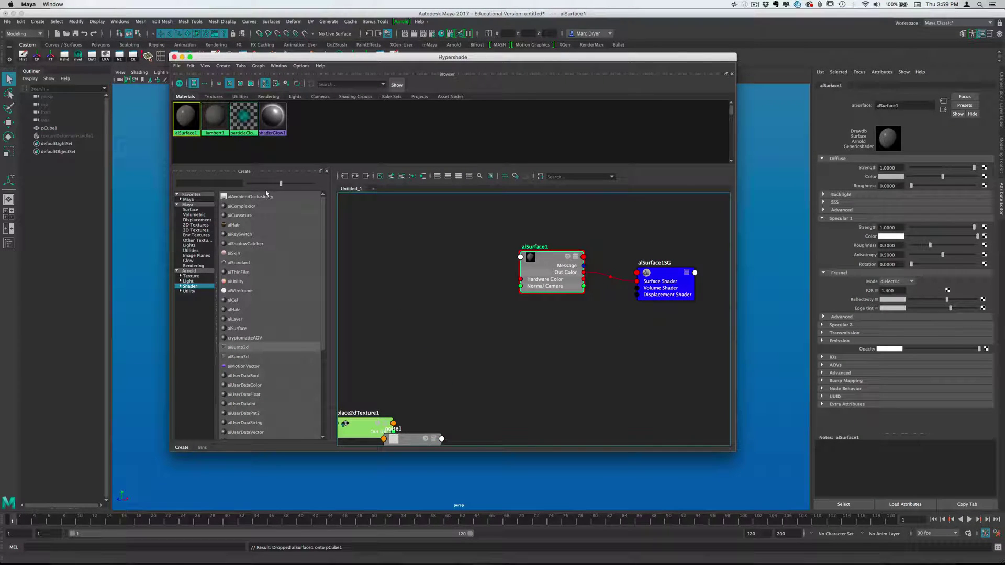
pyautogui.click(356, 176)
pyautogui.scroll(-3, 506, 336)
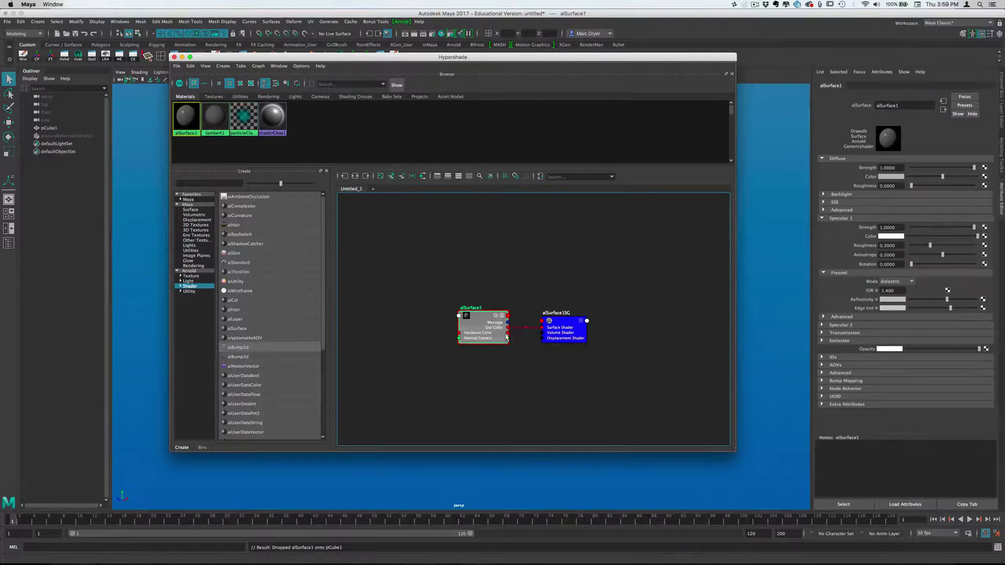
pyautogui.moveTo(560, 333); pyautogui.dragTo(580, 370)
pyautogui.moveTo(492, 339); pyautogui.dragTo(541, 308)
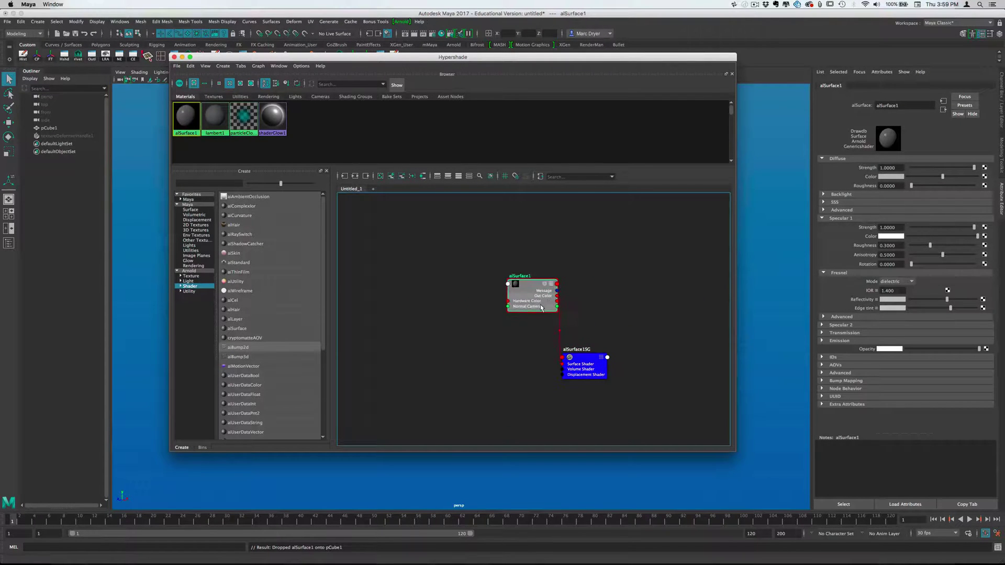
pyautogui.click(373, 269)
# Create a ramp [Texture] node named ramp1 and trial adding and removing colour entries
pyautogui.press('Tab')
pyautogui.write('ramp')
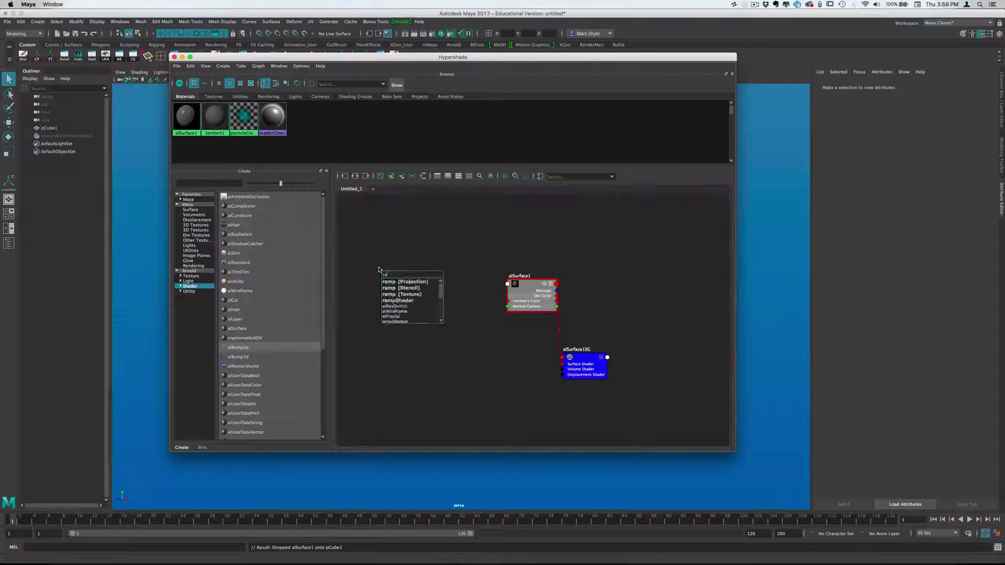
pyautogui.press('Down')
pyautogui.press('Down')
pyautogui.press('Down')
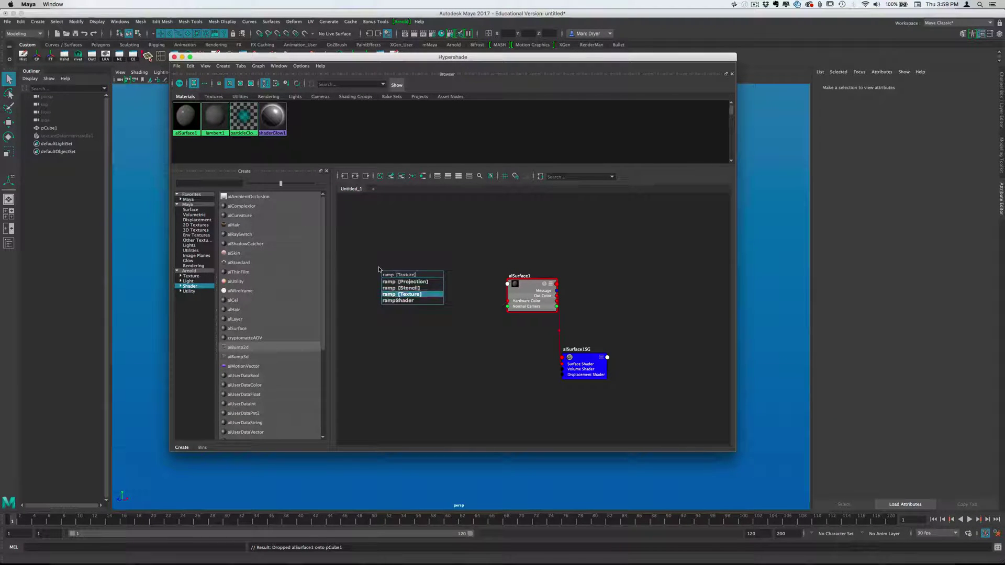
pyautogui.press('Return')
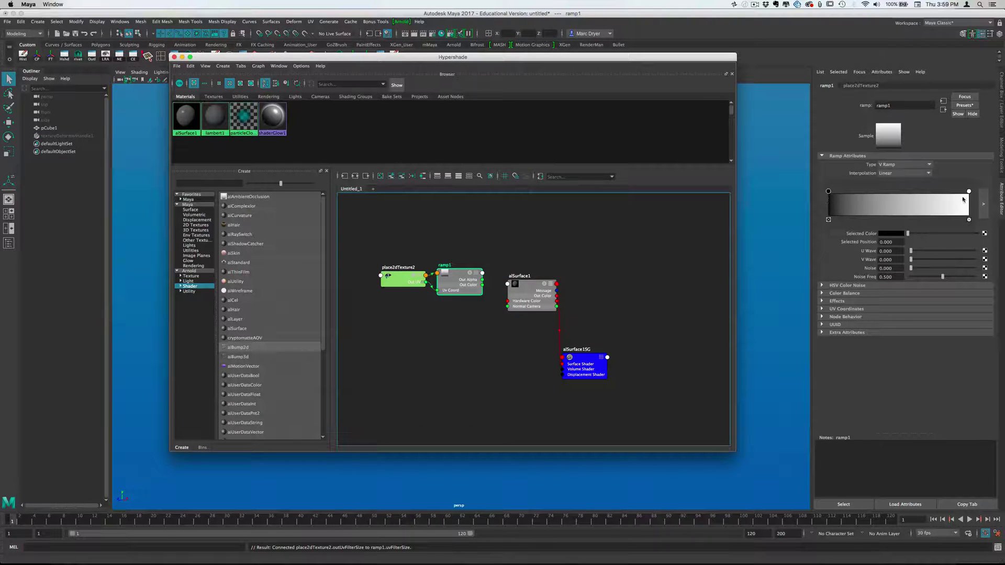
pyautogui.click(890, 211)
pyautogui.click(929, 214)
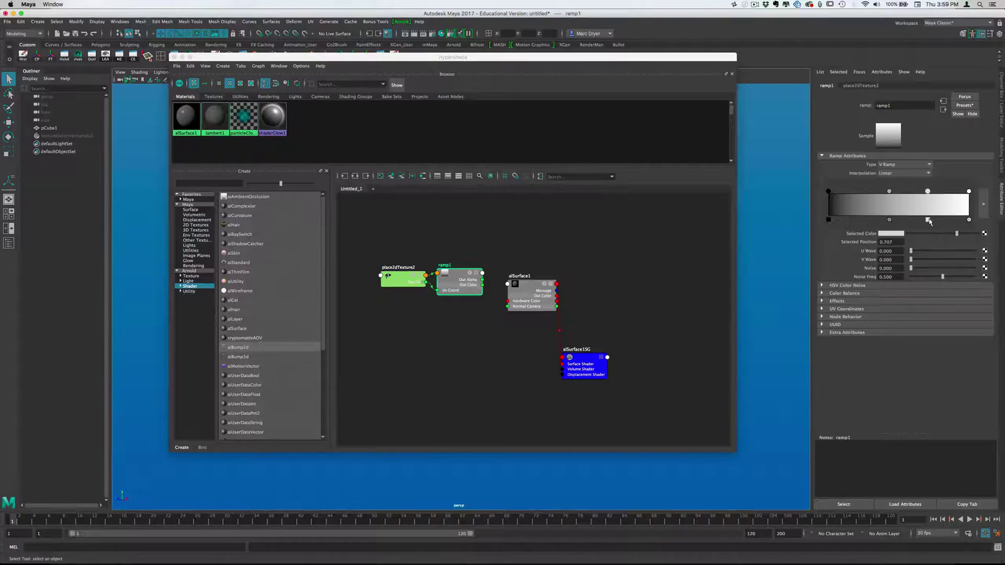
pyautogui.click(928, 220)
pyautogui.click(889, 220)
# Inspect place2dTexture2's Repeat UV and Coverage values
pyautogui.moveTo(390, 279)
pyautogui.mouseDown()
pyautogui.moveTo(384, 244)
pyautogui.moveTo(387, 266)
pyautogui.moveTo(379, 268)
pyautogui.moveTo(390, 274)
pyautogui.mouseUp()
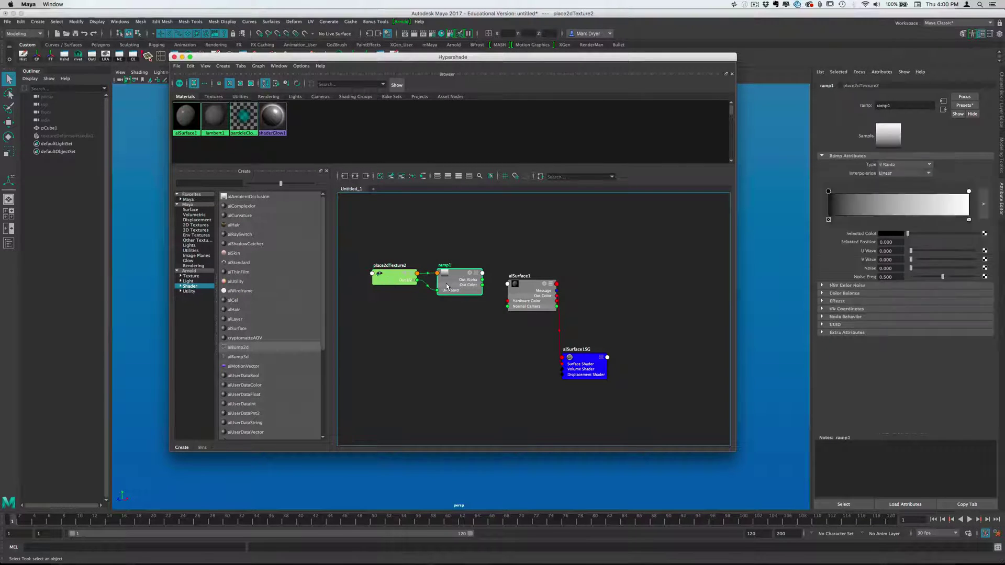
pyautogui.click(405, 283)
pyautogui.click(881, 226)
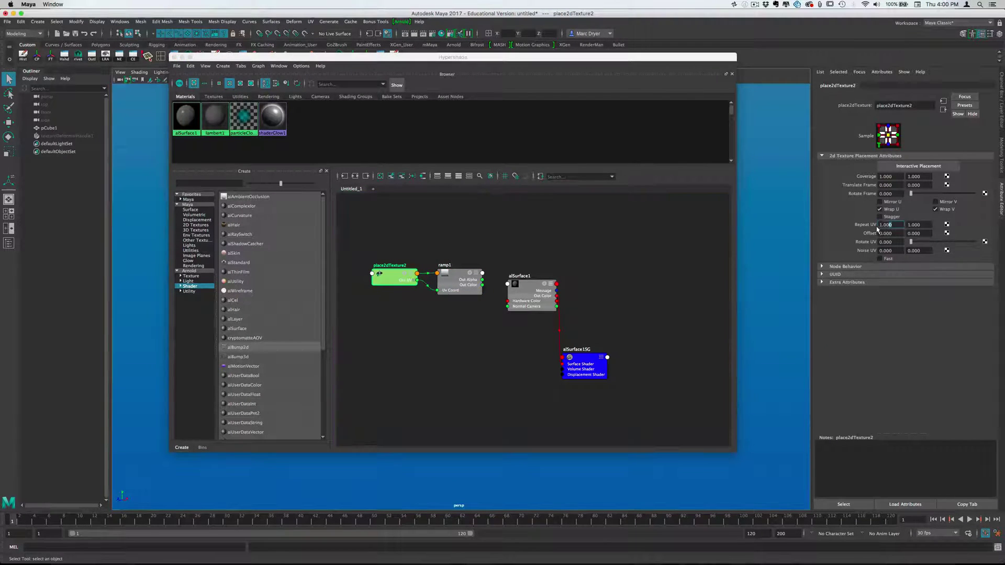
pyautogui.press('Tab')
pyautogui.click(886, 177)
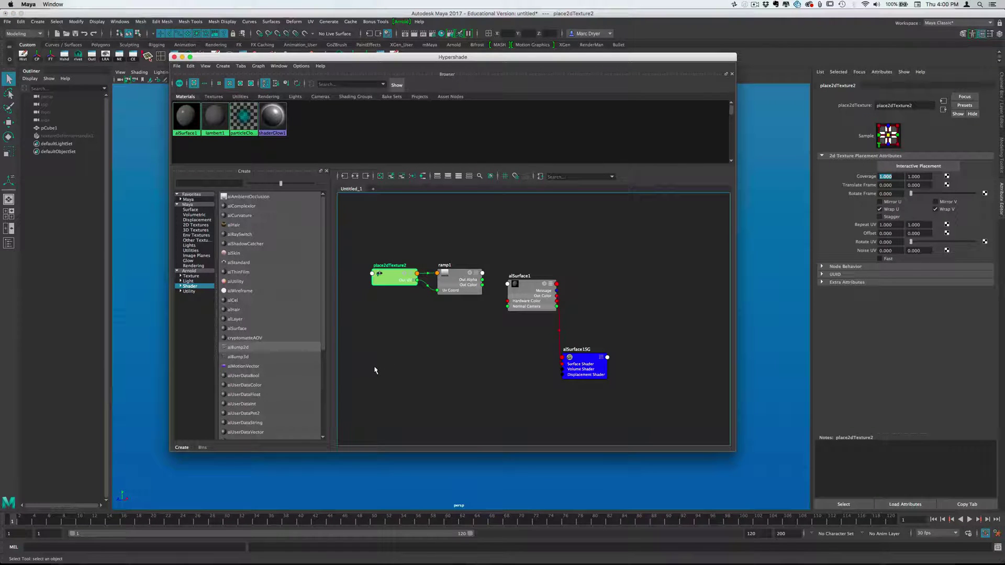
# Delete place2dTexture2 and create a samplerInfo1 node by name
pyautogui.press('Delete')
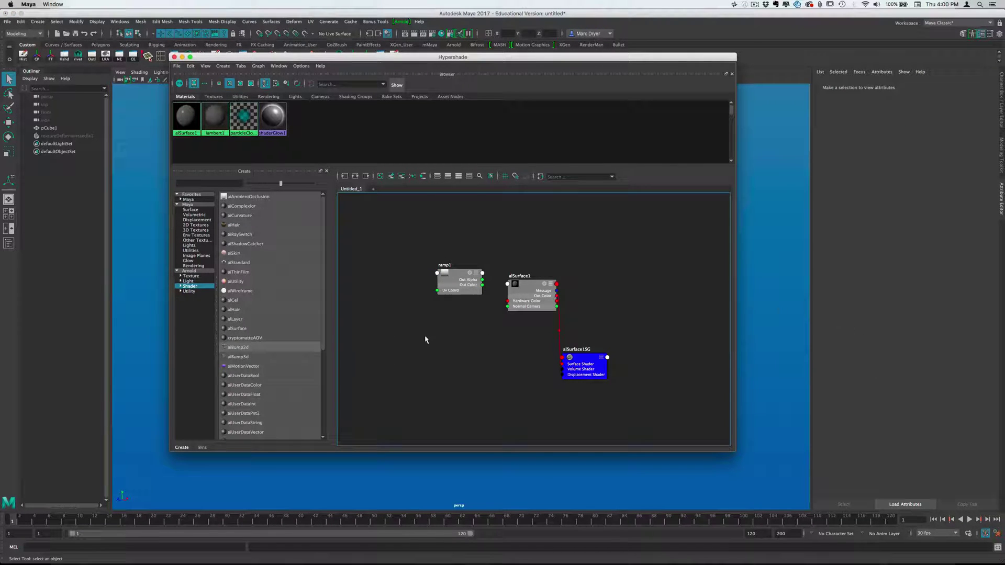
pyautogui.press('Tab')
pyautogui.write('s')
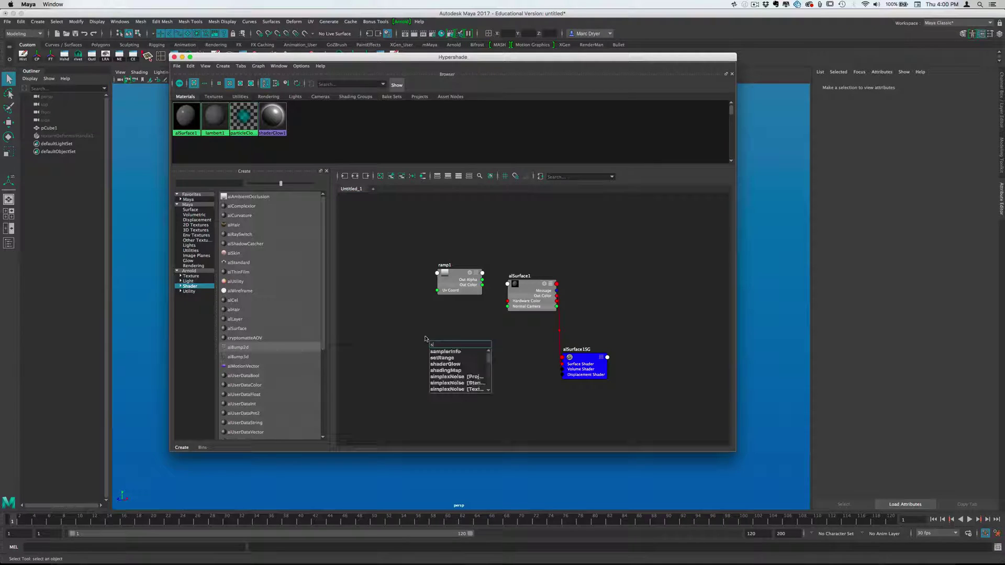
pyautogui.write('ample')
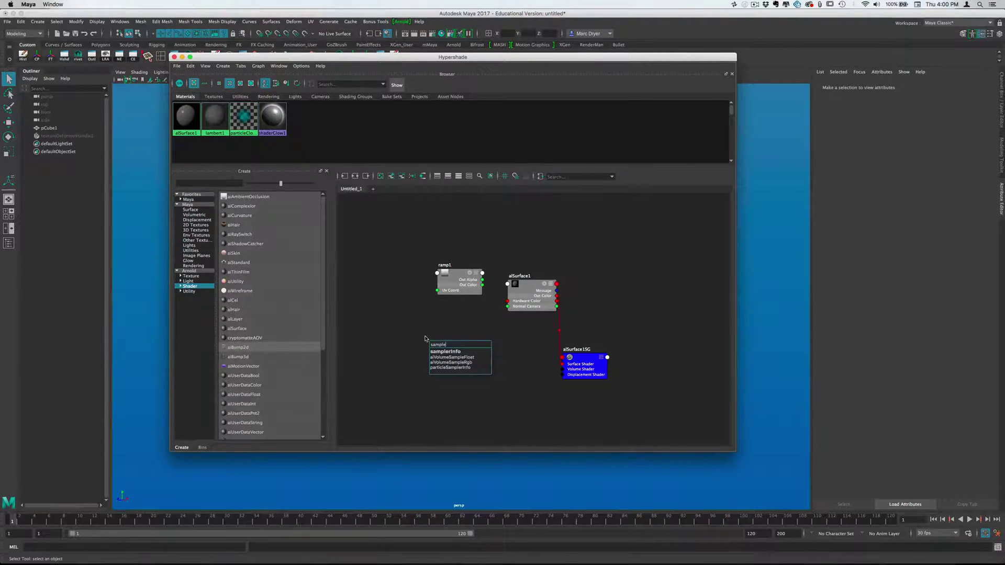
pyautogui.press('Down')
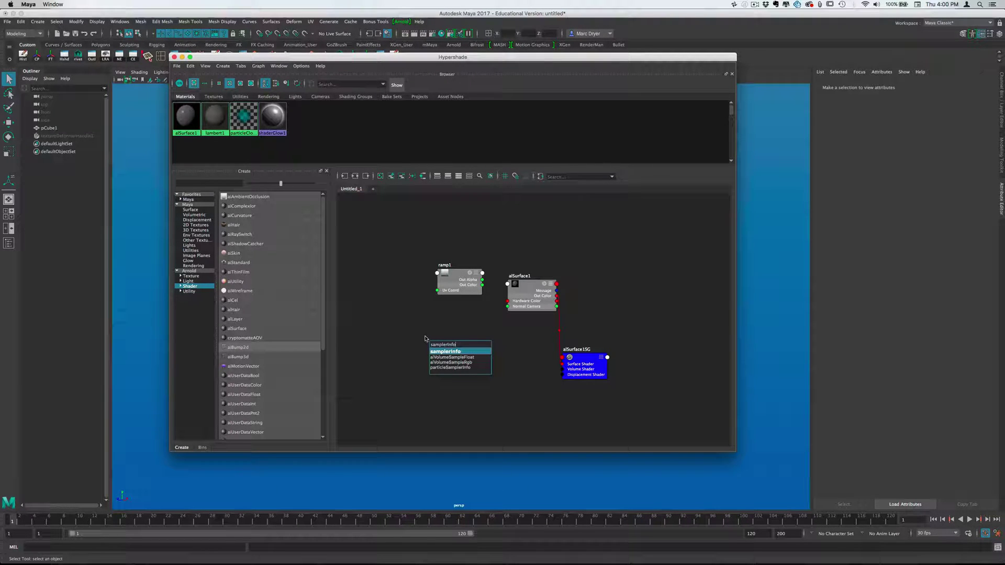
pyautogui.press('Return')
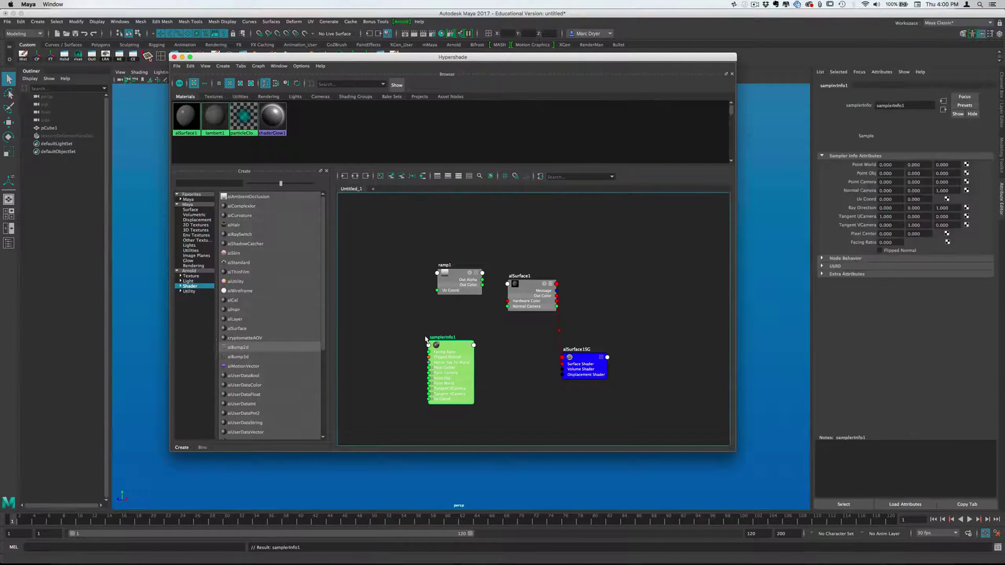
# Position samplerInfo1 beside ramp1 and line the two up
pyautogui.moveTo(450, 347); pyautogui.dragTo(399, 266)
pyautogui.moveTo(462, 293); pyautogui.dragTo(467, 290)
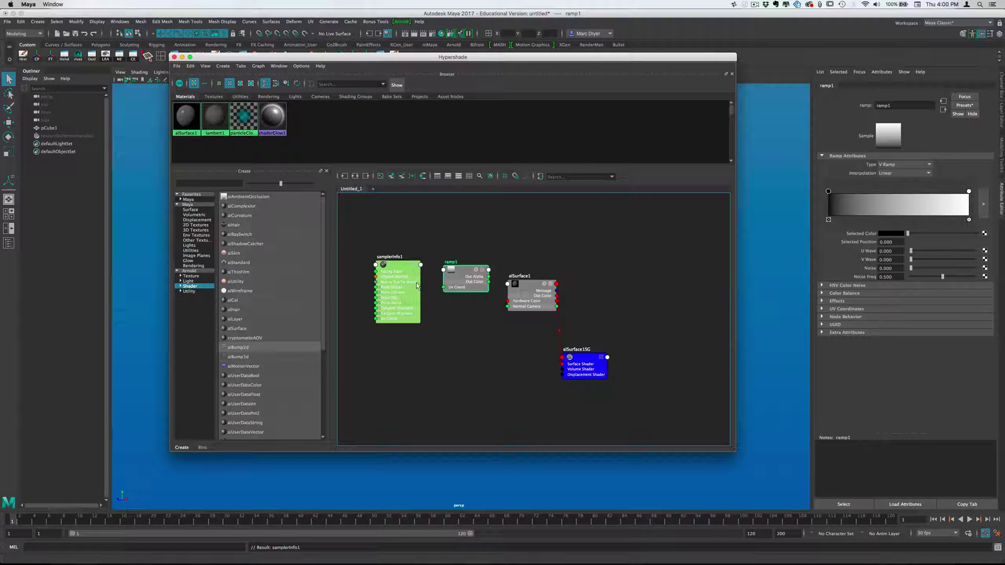
pyautogui.scroll(5, 461, 293)
pyautogui.scroll(-2, 499, 292)
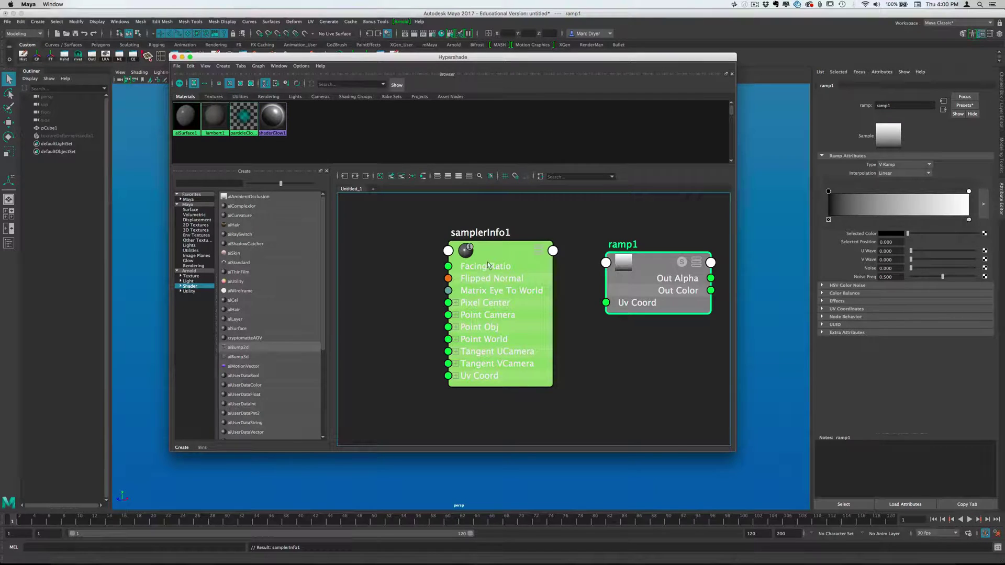
# Move samplerInfo1 and ramp1 close together, side by side
pyautogui.moveTo(488, 262); pyautogui.dragTo(467, 261)
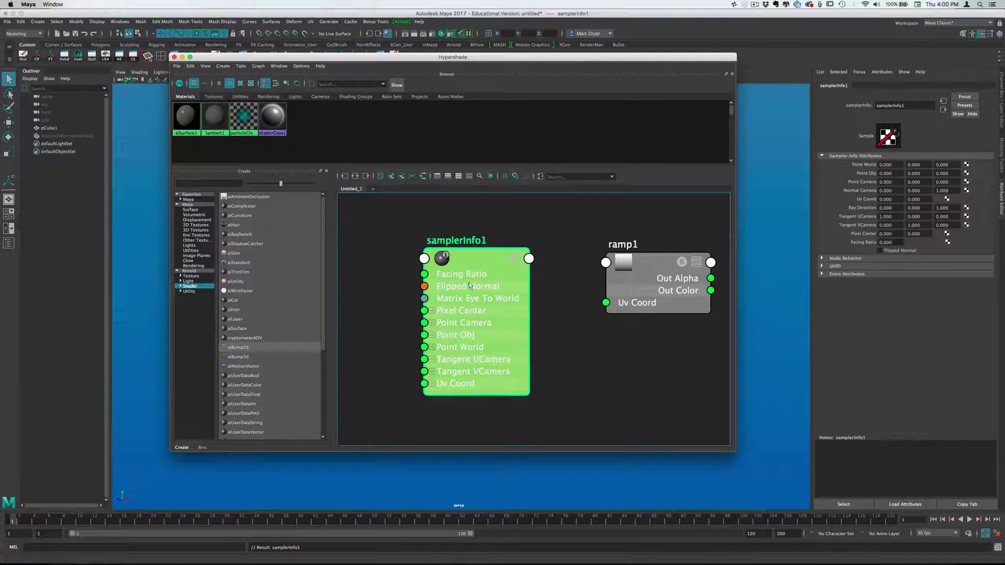
pyautogui.moveTo(465, 272); pyautogui.dragTo(452, 262)
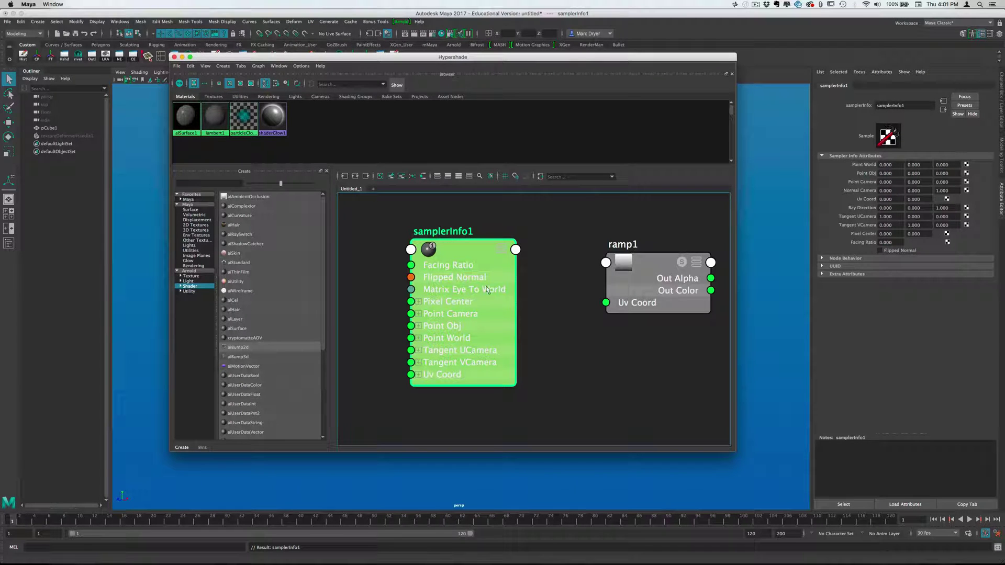
pyautogui.moveTo(623, 279); pyautogui.dragTo(570, 271)
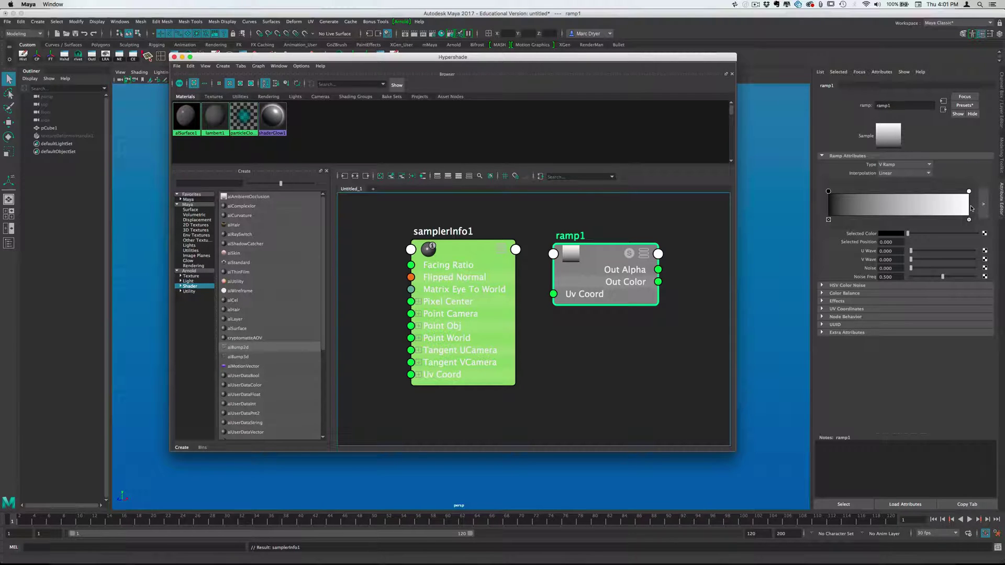
pyautogui.click(903, 164)
pyautogui.click(896, 182)
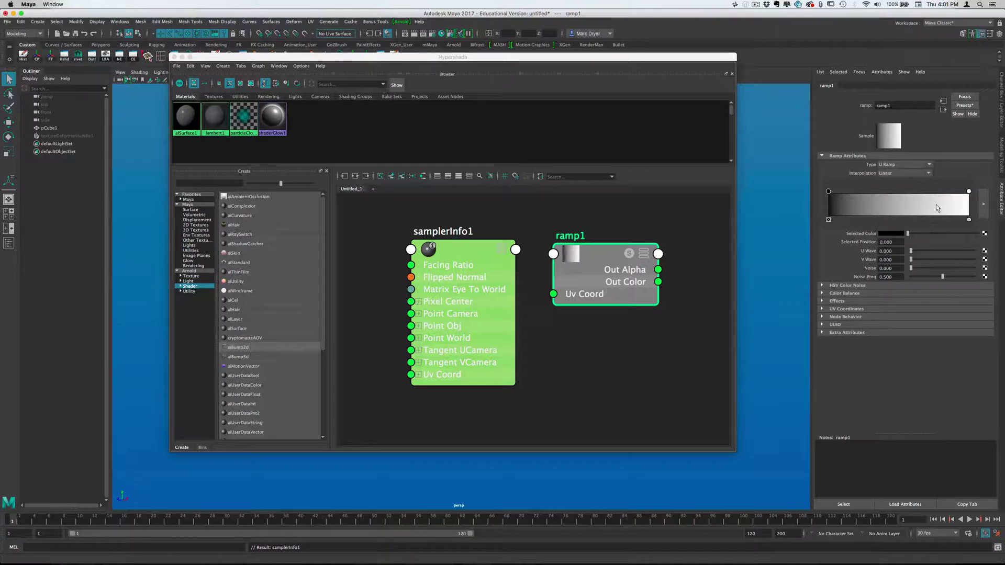
pyautogui.click(901, 164)
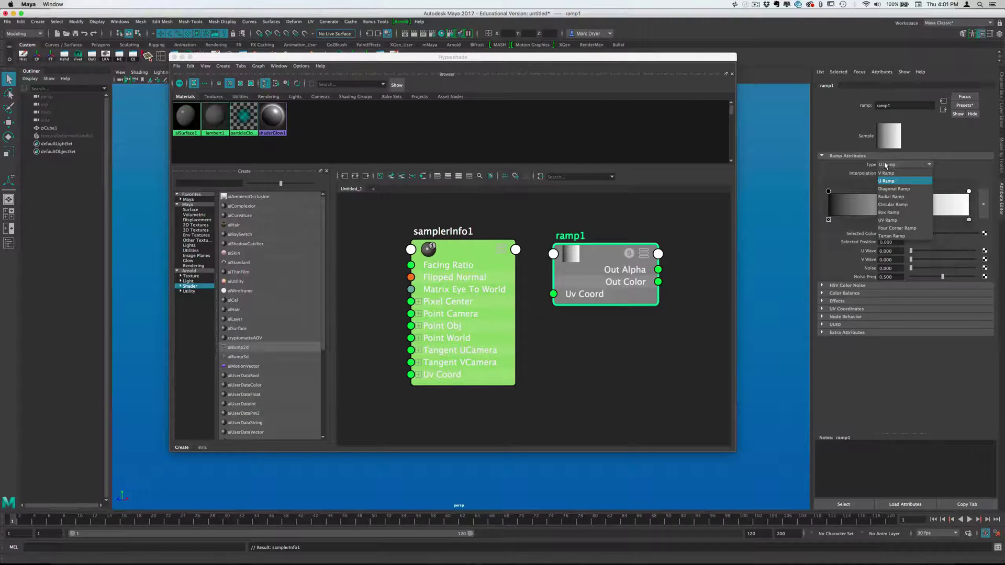
pyautogui.click(894, 174)
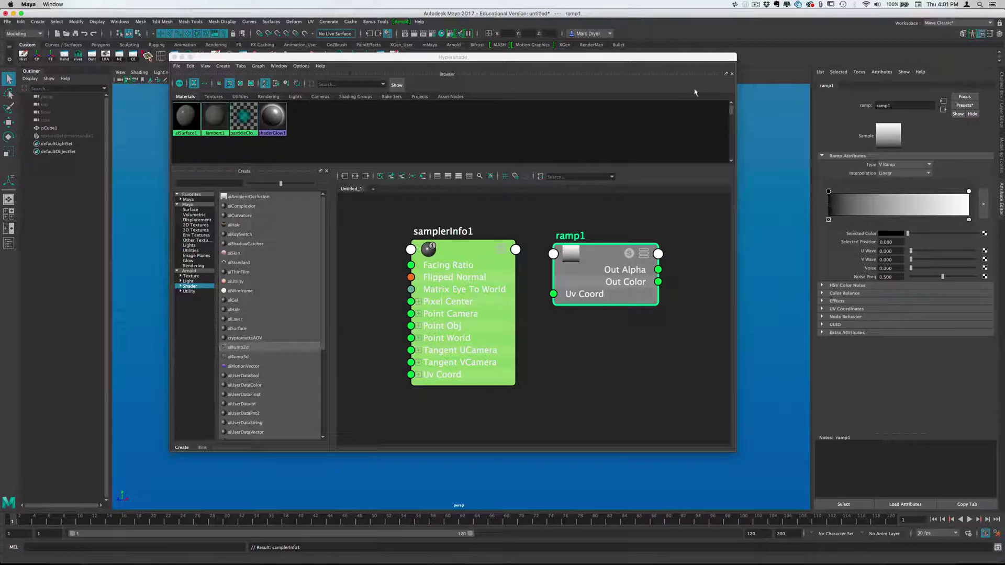
pyautogui.moveTo(667, 62); pyautogui.dragTo(621, 380)
# Display the normals on the selected sphere
pyautogui.click(482, 204)
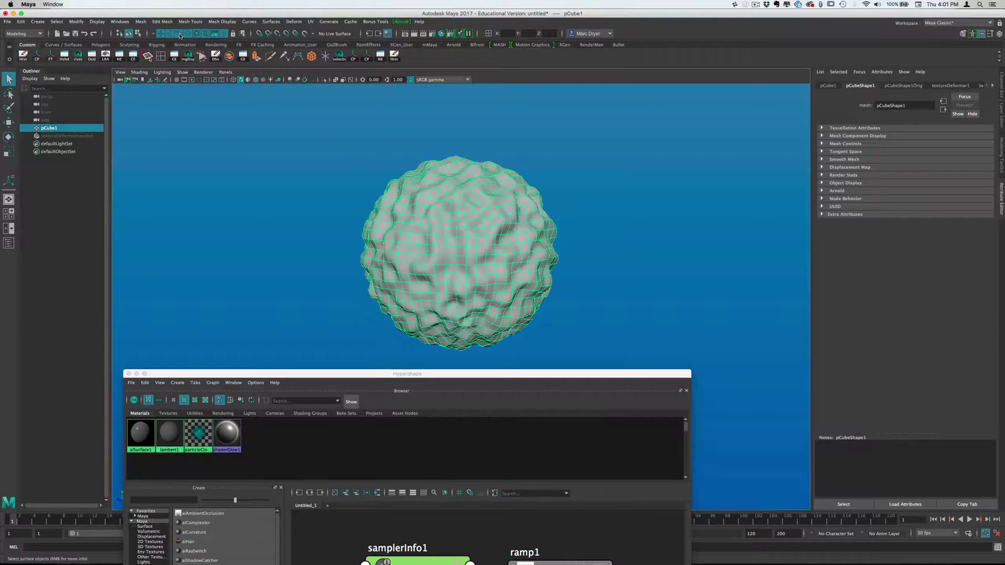
pyautogui.click(97, 21)
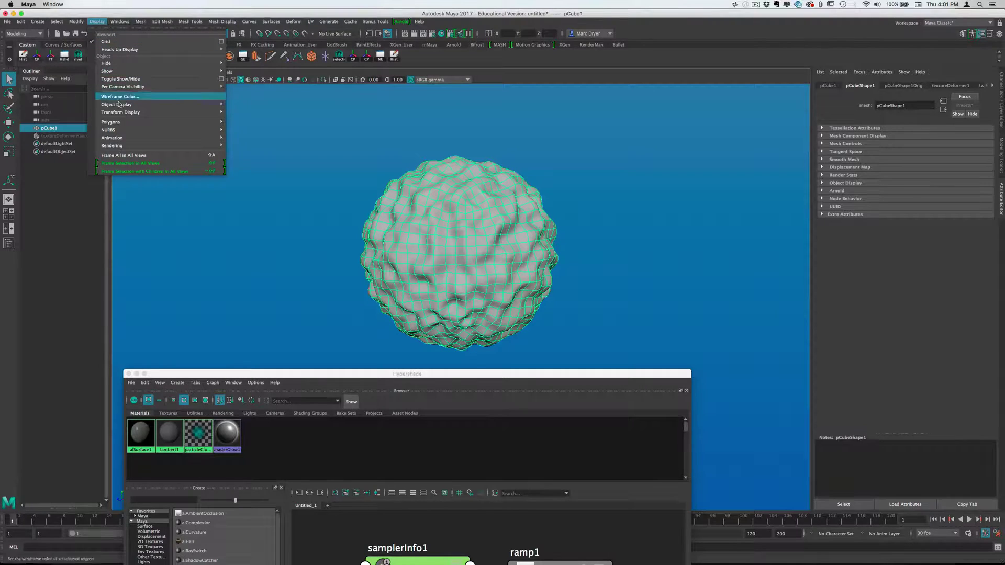
pyautogui.moveTo(134, 125)
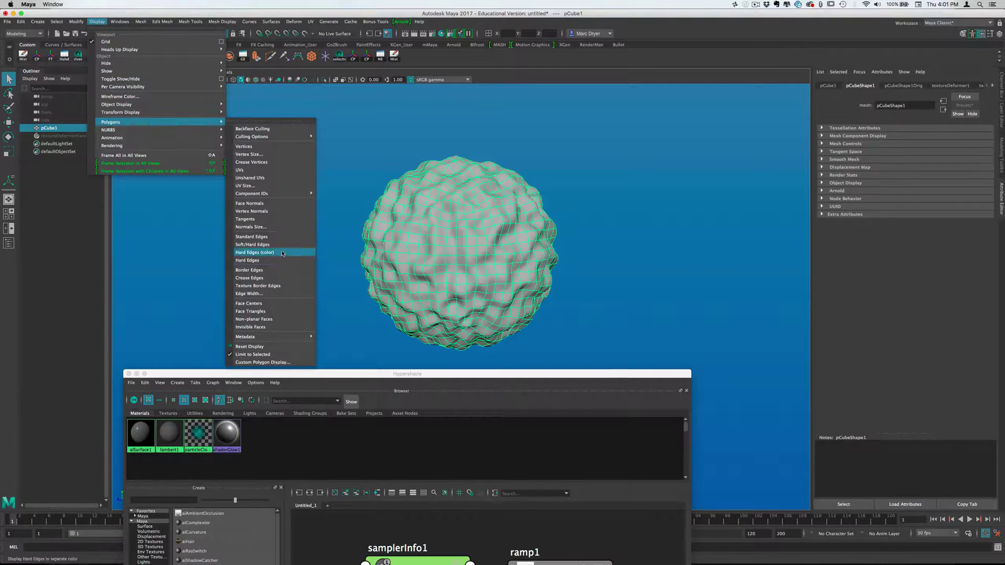
pyautogui.click(279, 203)
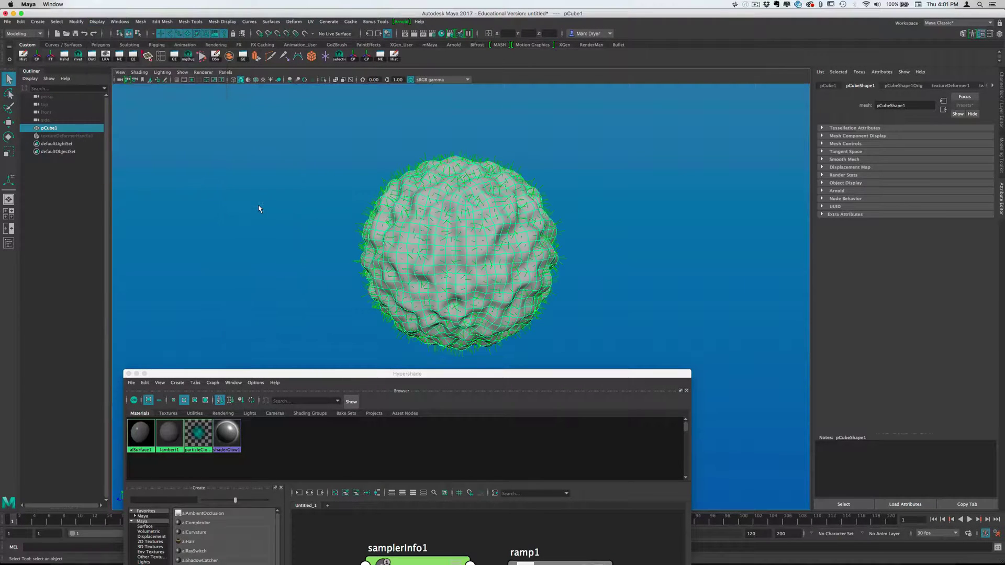
# Lengthen the displayed normals to a size of 2.30 in Normals Size
pyautogui.click(100, 23)
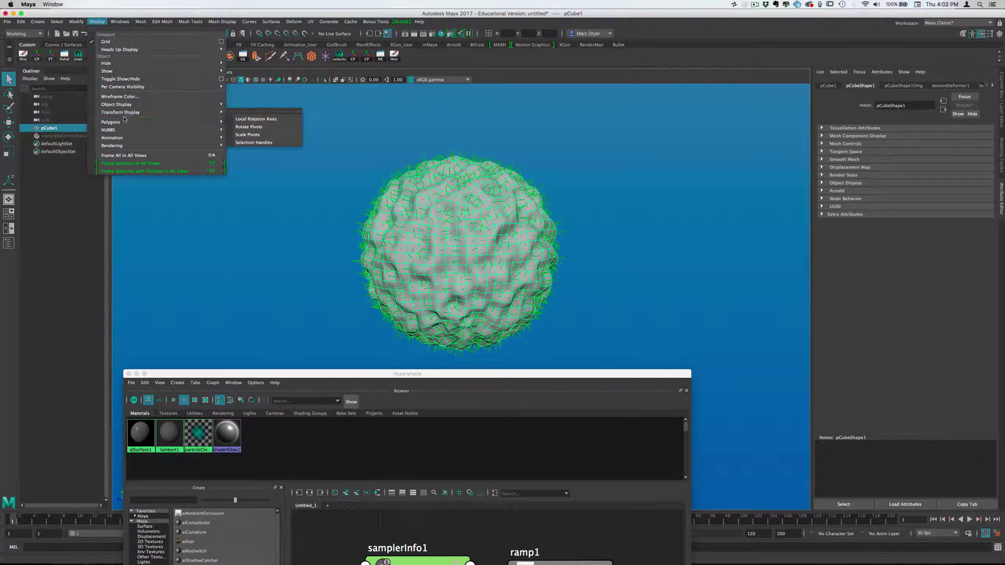
pyautogui.moveTo(124, 125)
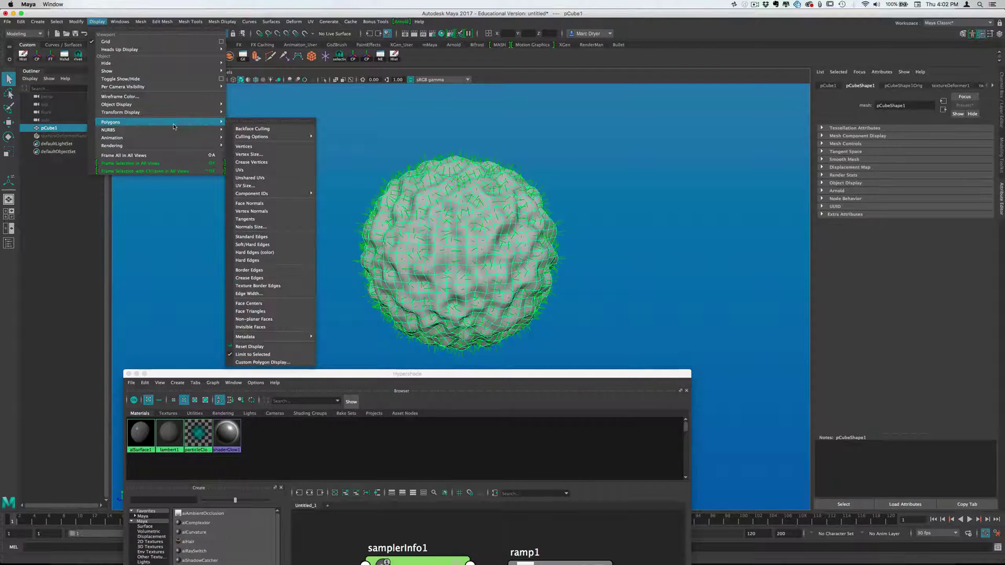
pyautogui.click(264, 227)
pyautogui.moveTo(375, 221); pyautogui.dragTo(384, 221)
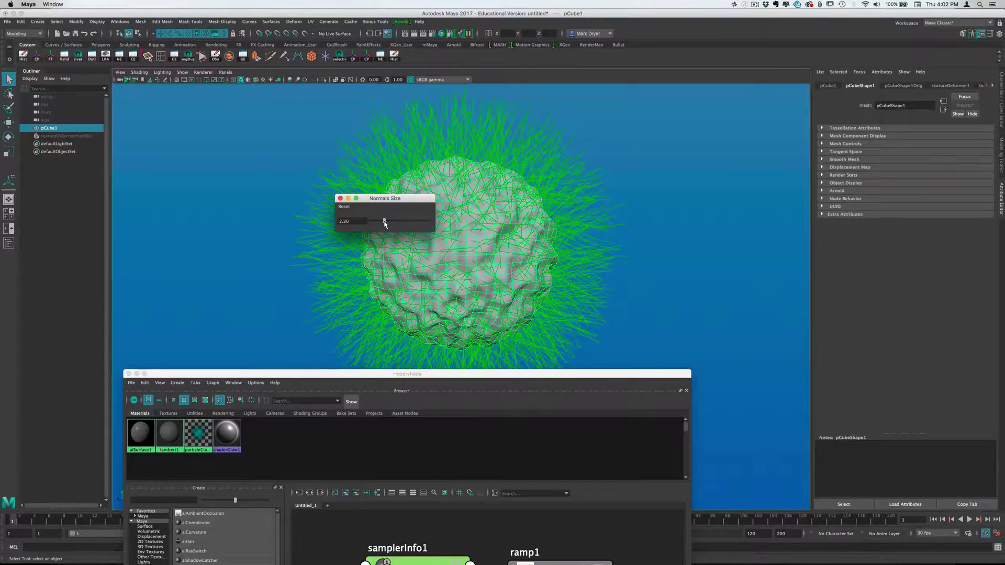
pyautogui.click(339, 199)
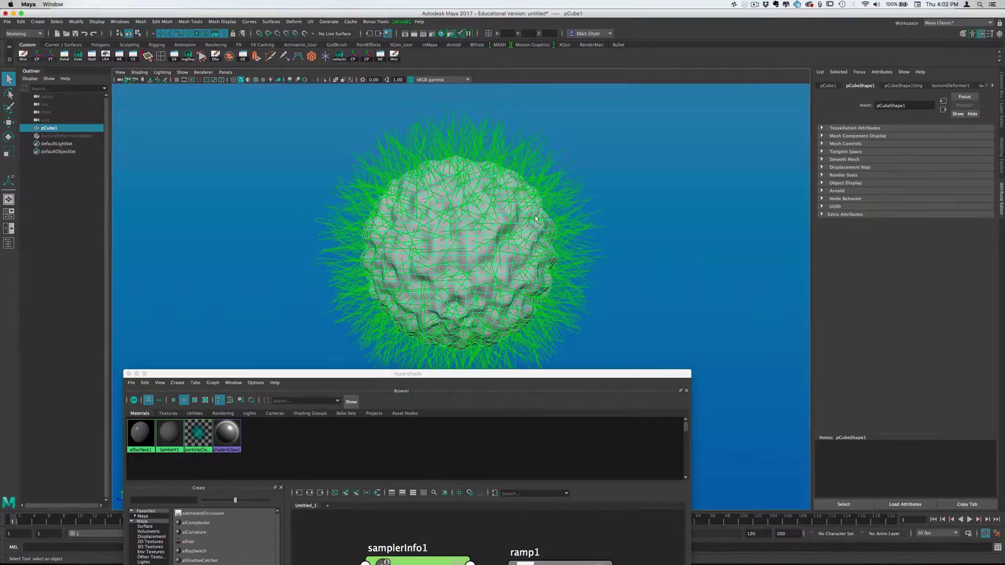
pyautogui.hotkey('ctrl', 'F9')
pyautogui.scroll(3, 530, 226)
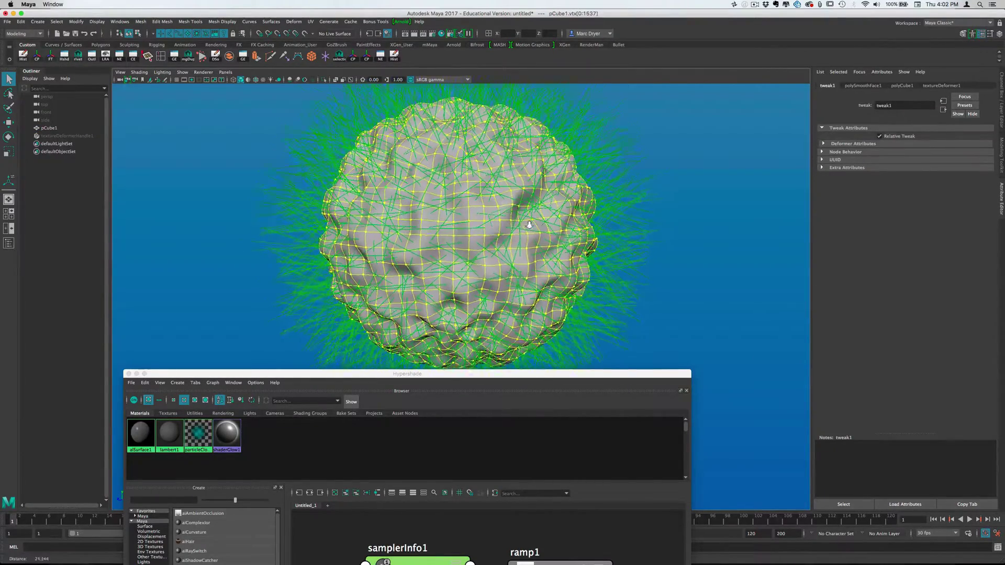
pyautogui.moveTo(530, 225); pyautogui.dragTo(542, 207, button='right')
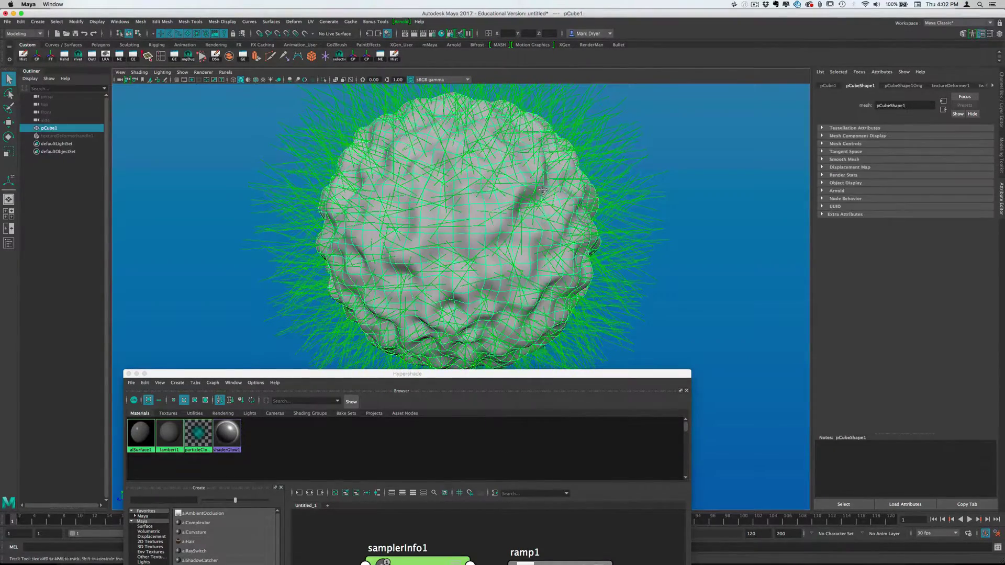
pyautogui.keyDown('alt'); pyautogui.moveTo(544, 191); pyautogui.dragTo(458, 279, button='middle'); pyautogui.keyUp('alt')
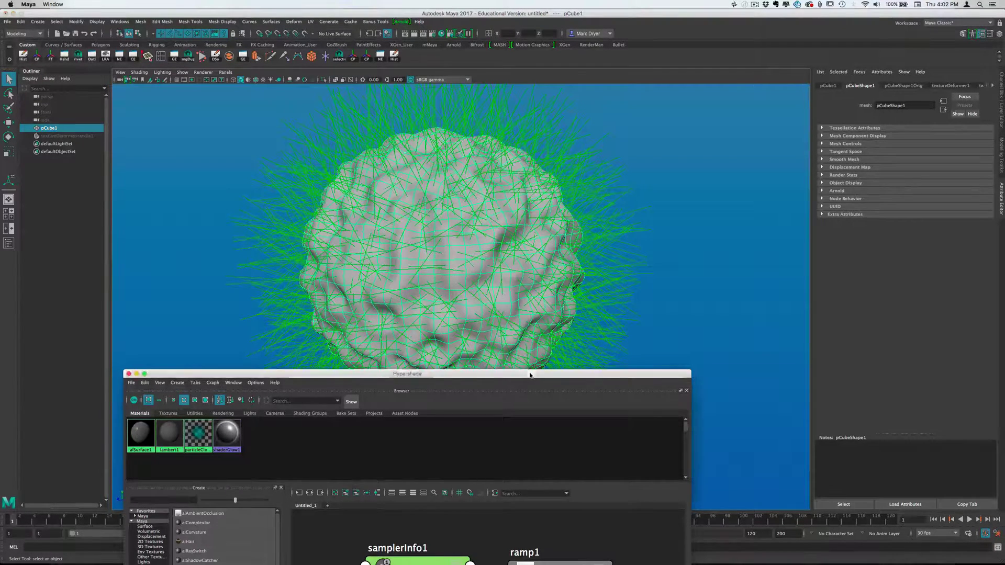
# Connect samplerInfo1's Facing Ratio output to ramp1's uvCoord vCoord input
pyautogui.moveTo(523, 374); pyautogui.dragTo(489, 84)
pyautogui.click(448, 401)
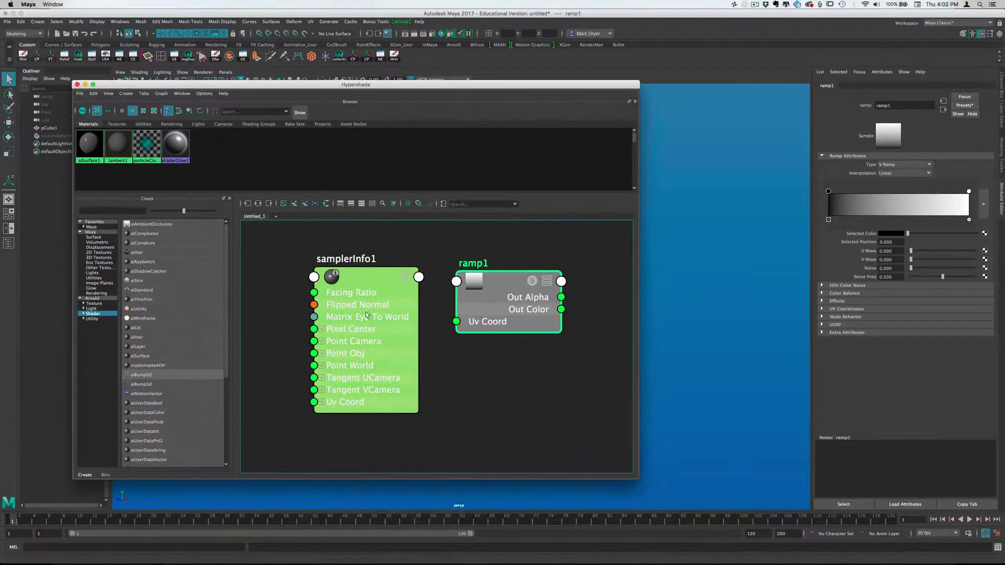
pyautogui.moveTo(378, 279); pyautogui.dragTo(358, 270)
pyautogui.click(400, 269)
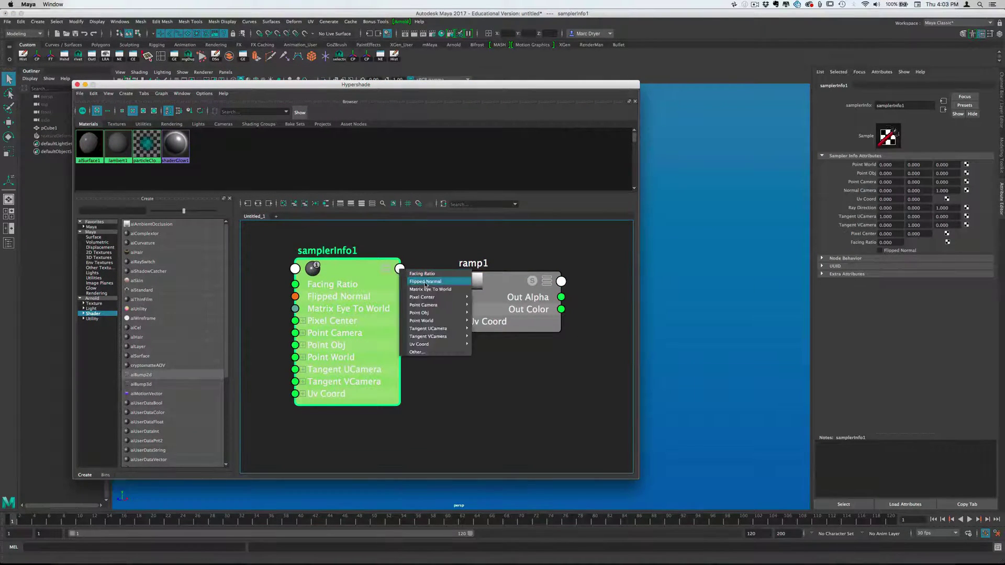
pyautogui.click(422, 273)
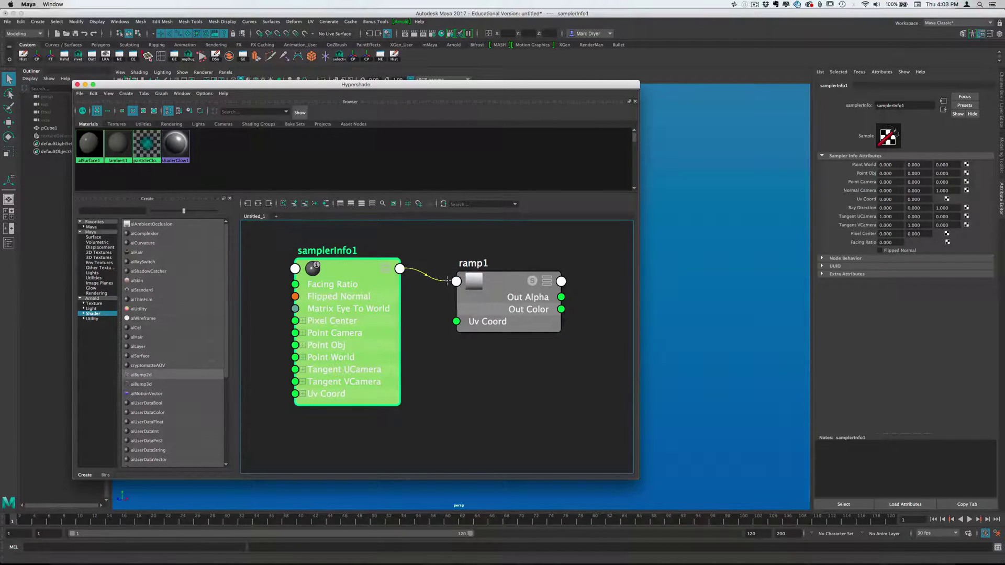
pyautogui.click(456, 282)
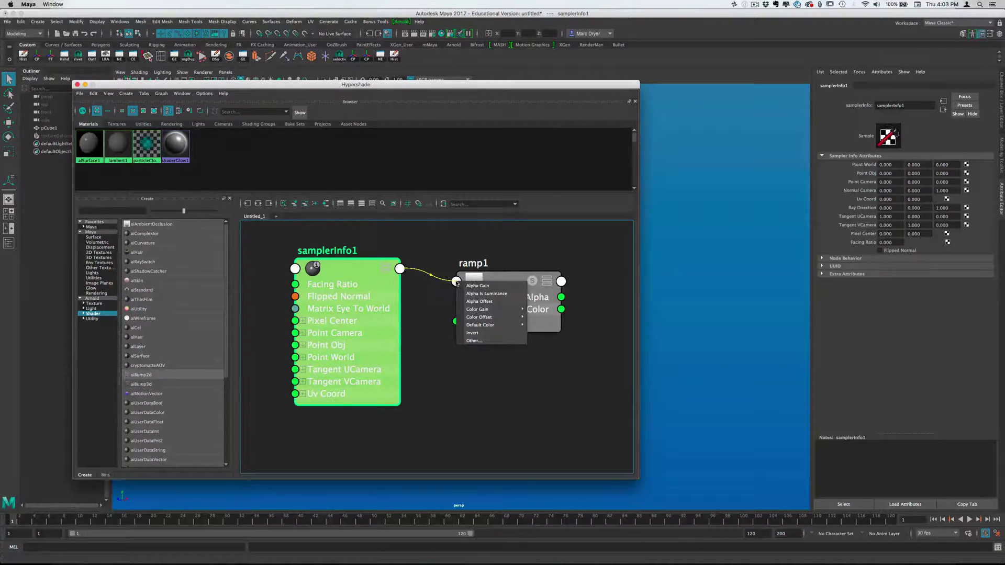
pyautogui.click(474, 340)
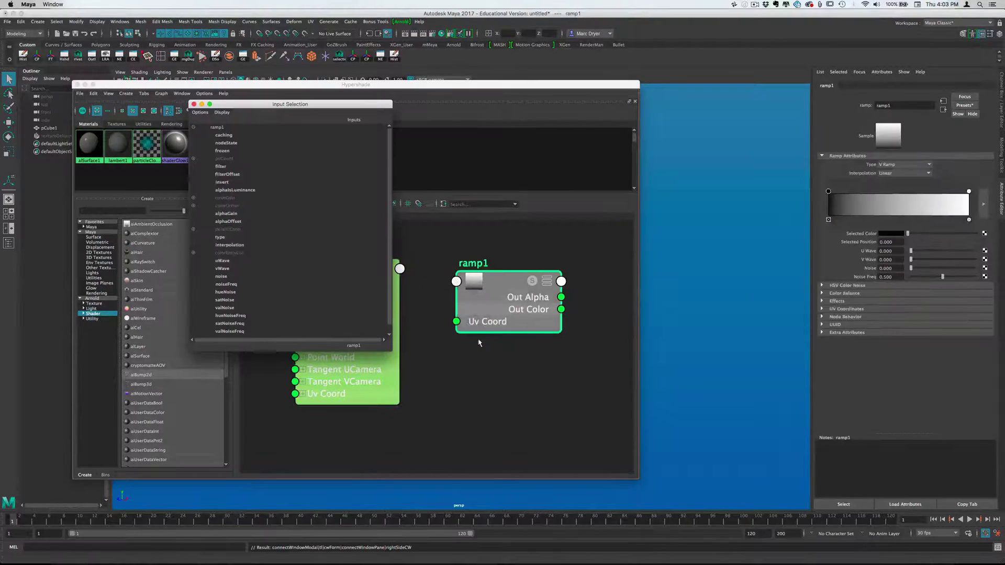
pyautogui.click(193, 158)
pyautogui.click(226, 176)
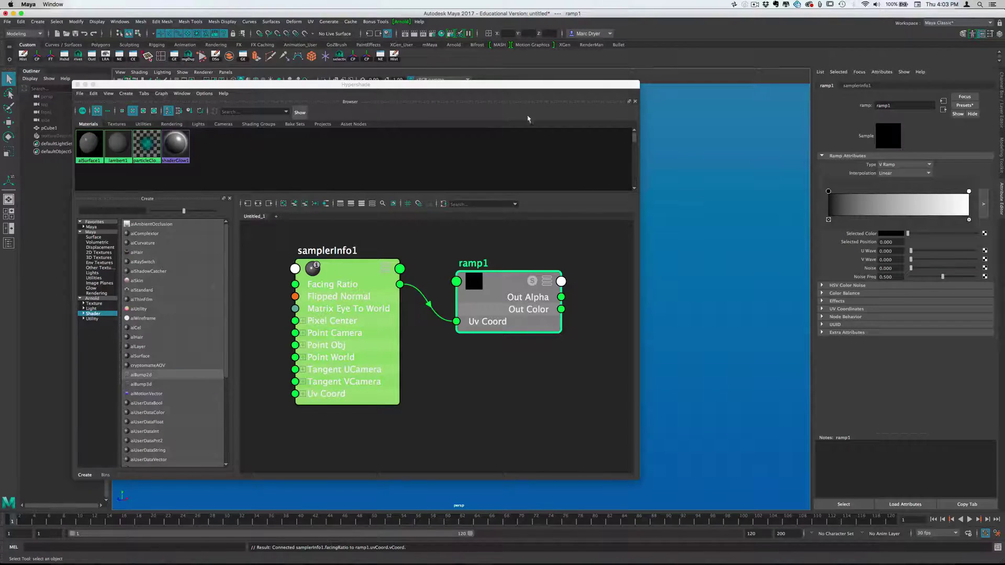
# Graph the full network and move alSurface1 higher beside ramp1
pyautogui.click(258, 204)
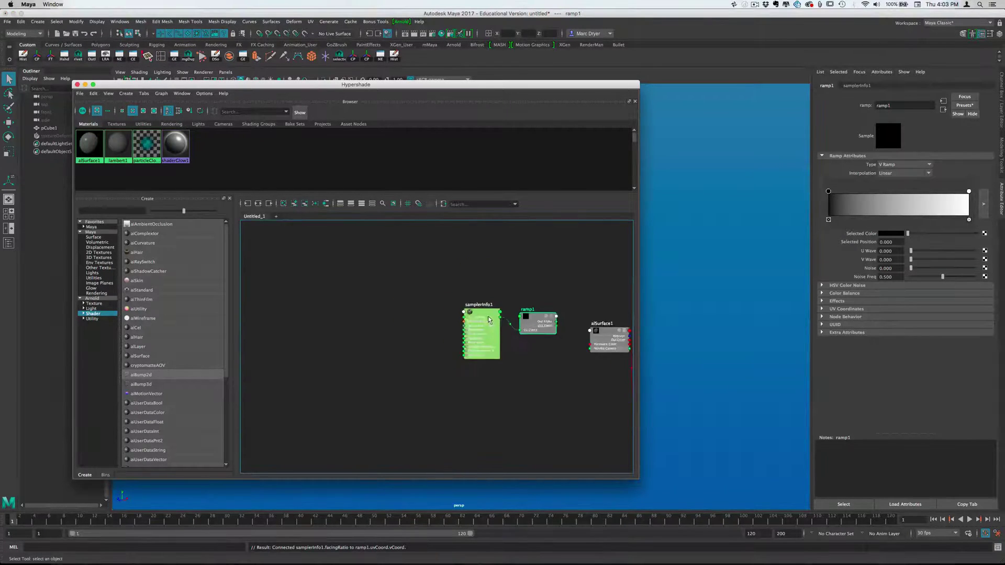
pyautogui.moveTo(419, 85); pyautogui.dragTo(242, 69)
pyautogui.moveTo(309, 312); pyautogui.dragTo(309, 278)
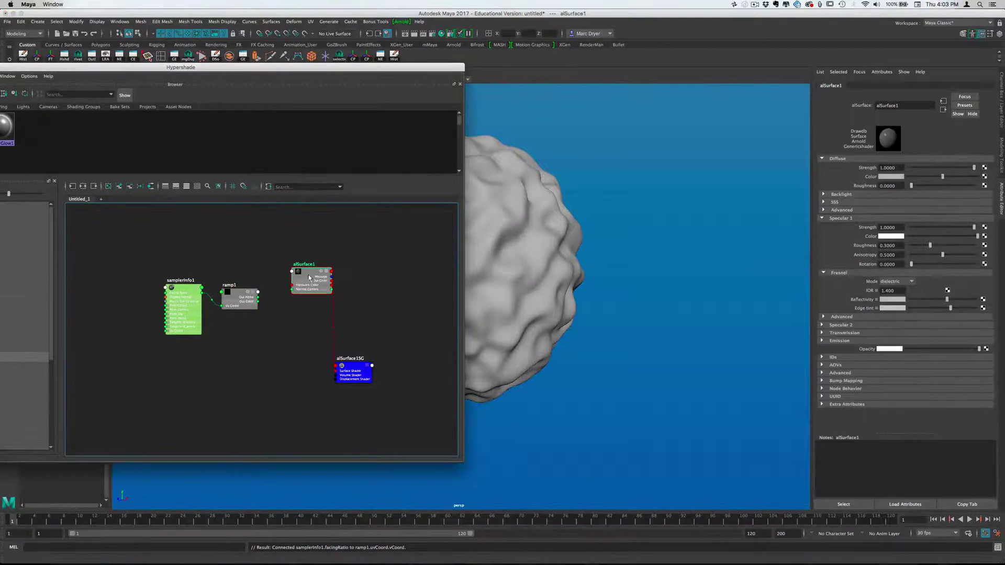
# Plug ramp1 into alSurface1's Diffuse Color and enable textured viewport display
pyautogui.moveTo(232, 311); pyautogui.dragTo(230, 299)
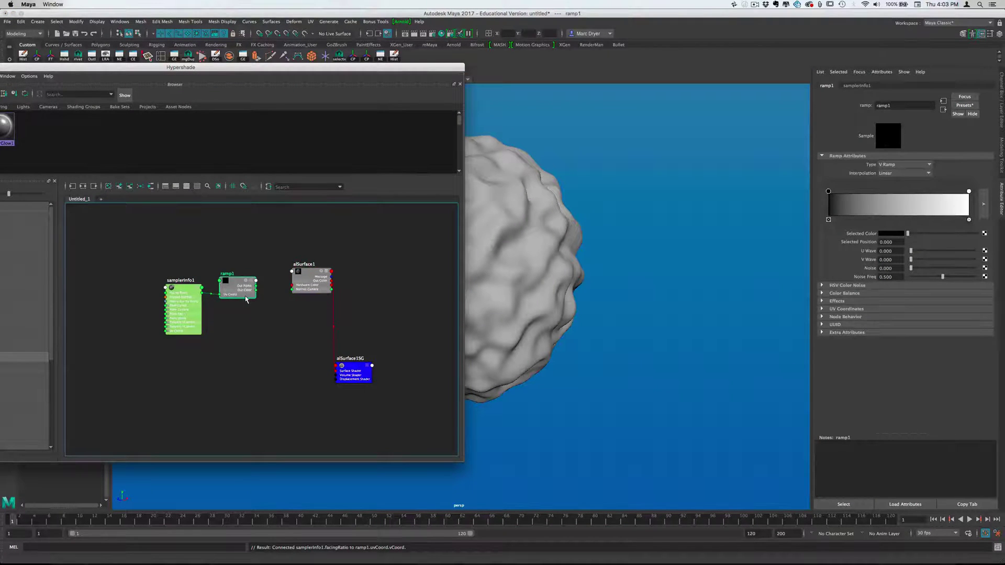
pyautogui.click(321, 292)
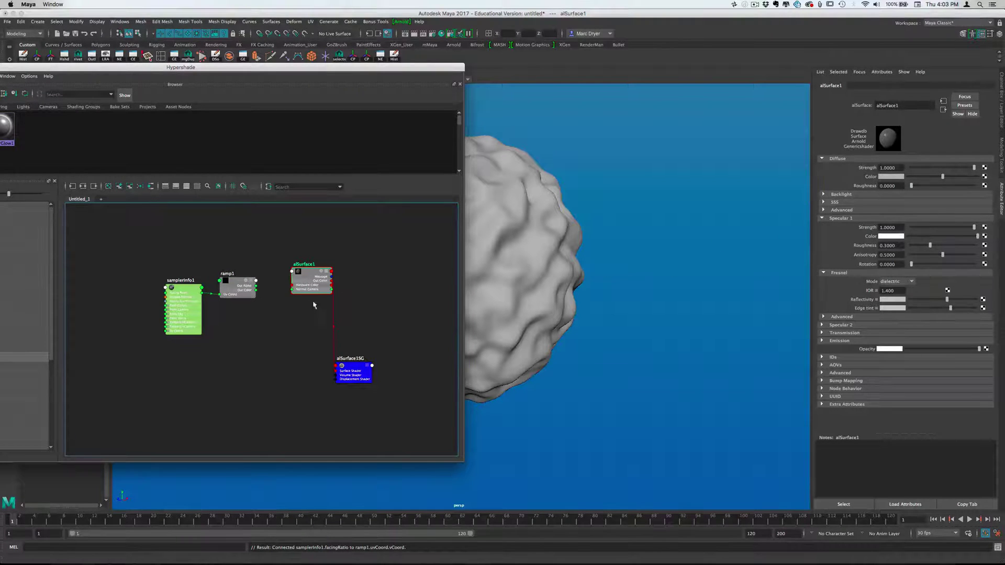
pyautogui.moveTo(250, 299); pyautogui.dragTo(869, 181, button='middle')
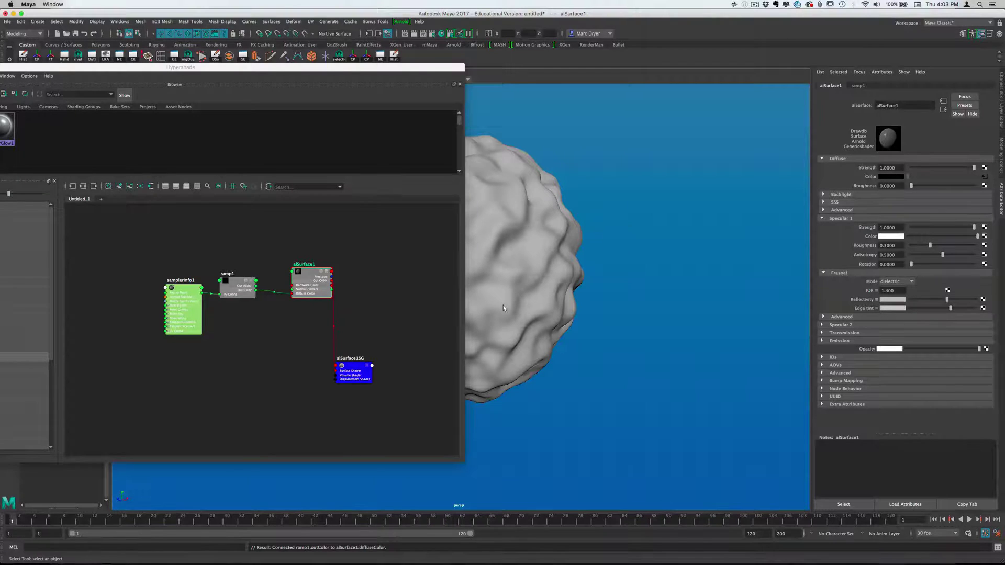
pyautogui.press('6')
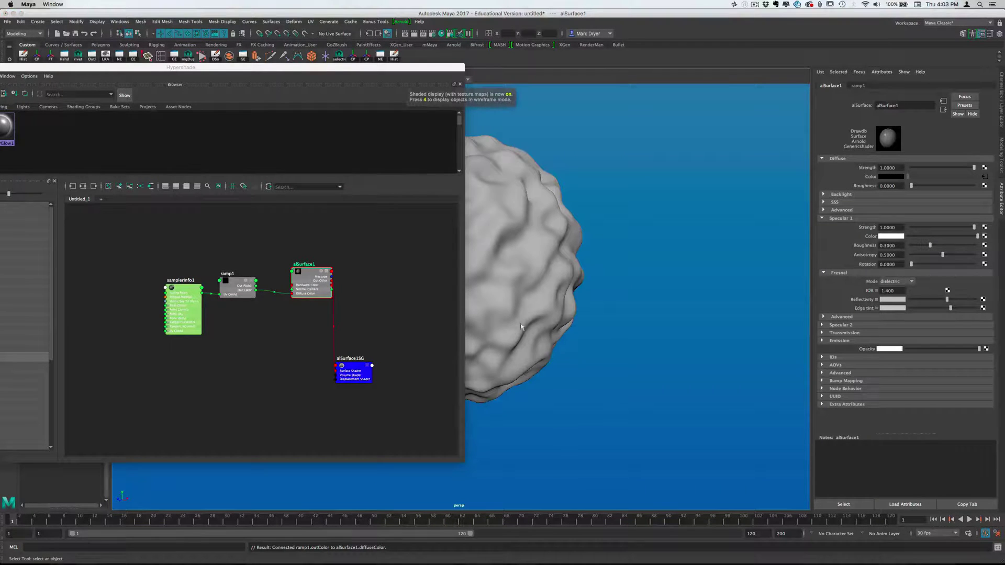
# Move ramp1's black colour stop to position 0.522
pyautogui.click(223, 297)
pyautogui.moveTo(829, 192); pyautogui.dragTo(902, 193)
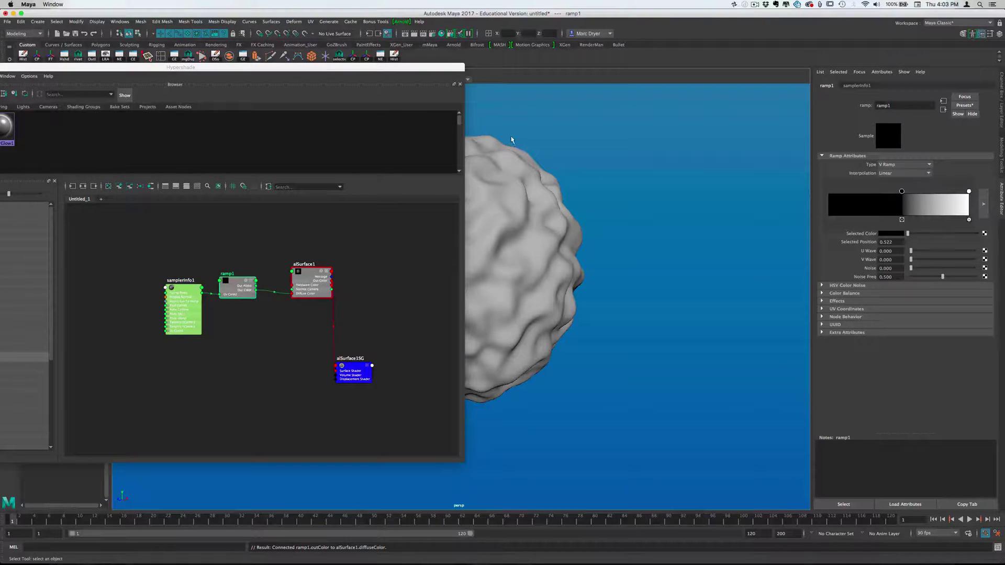
pyautogui.moveTo(448, 70); pyautogui.dragTo(457, 287)
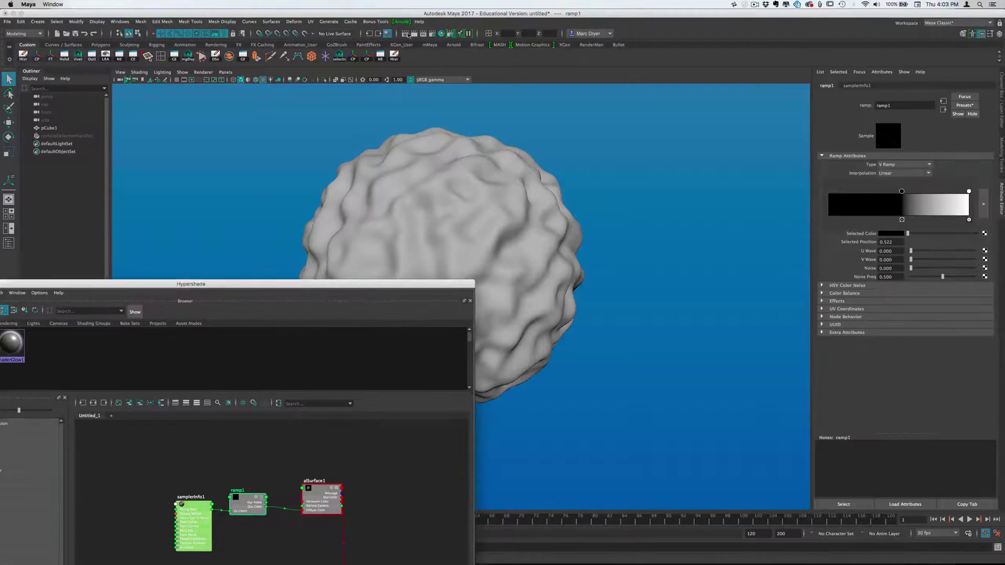
# Add an Arnold skydome light to the scene
pyautogui.click(401, 22)
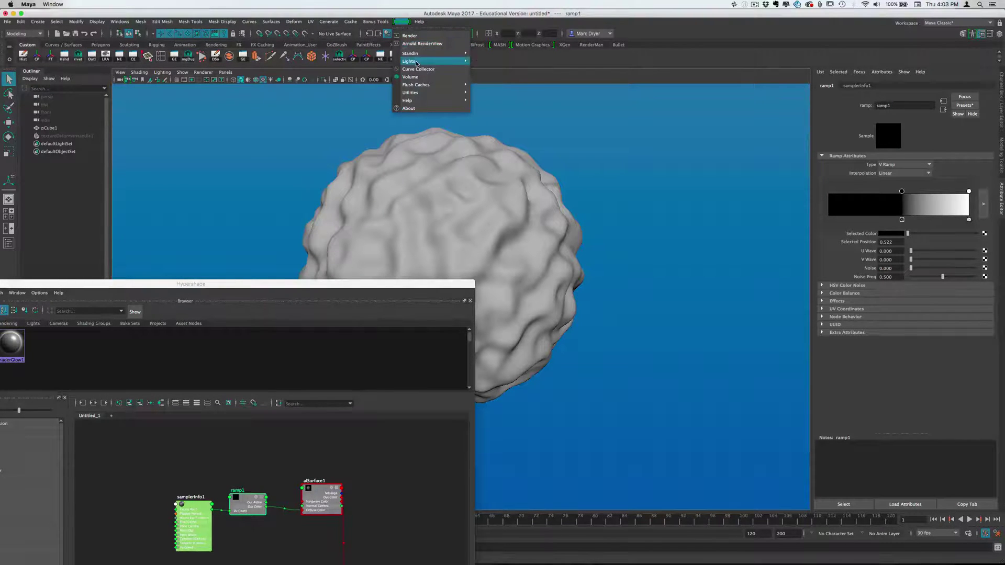
pyautogui.moveTo(450, 61)
pyautogui.click(495, 76)
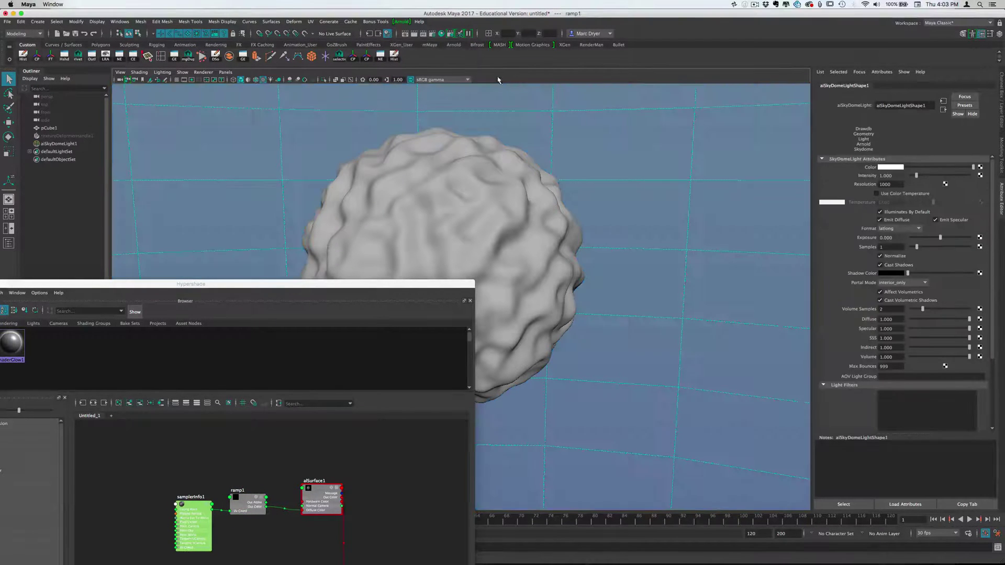
# Render the sphere's Beauty pass from perspShape in the Arnold RenderView
pyautogui.click(406, 23)
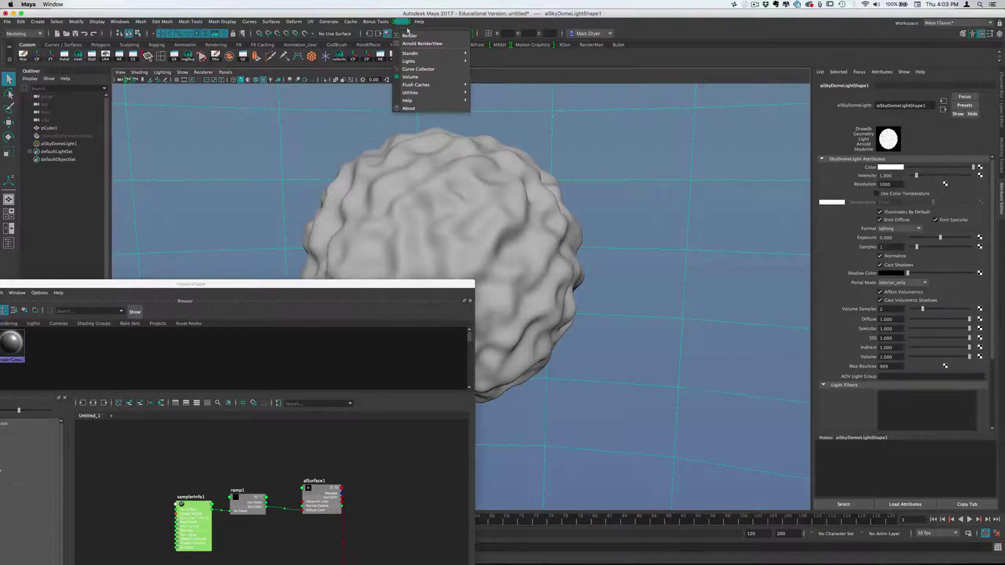
pyautogui.click(414, 44)
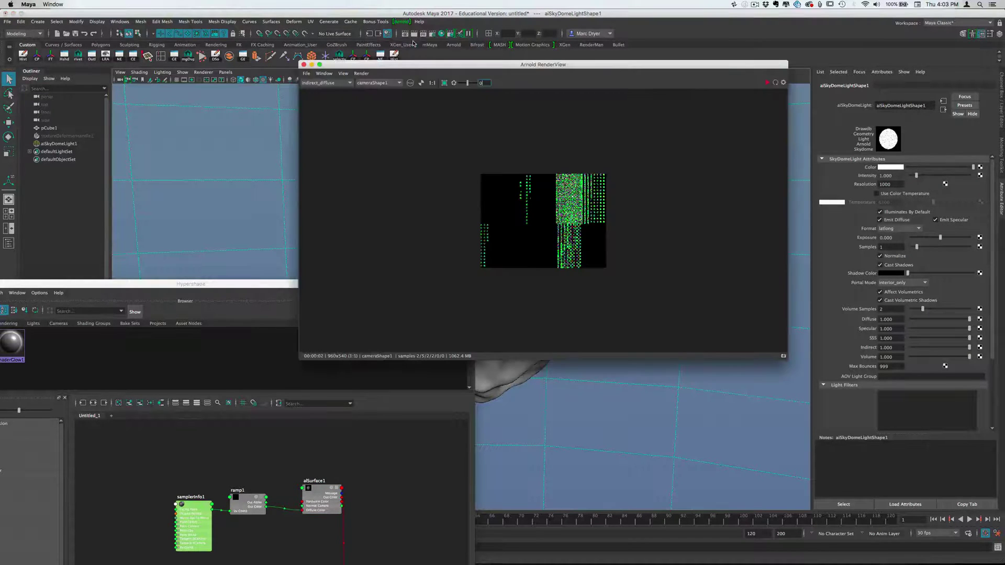
pyautogui.click(767, 83)
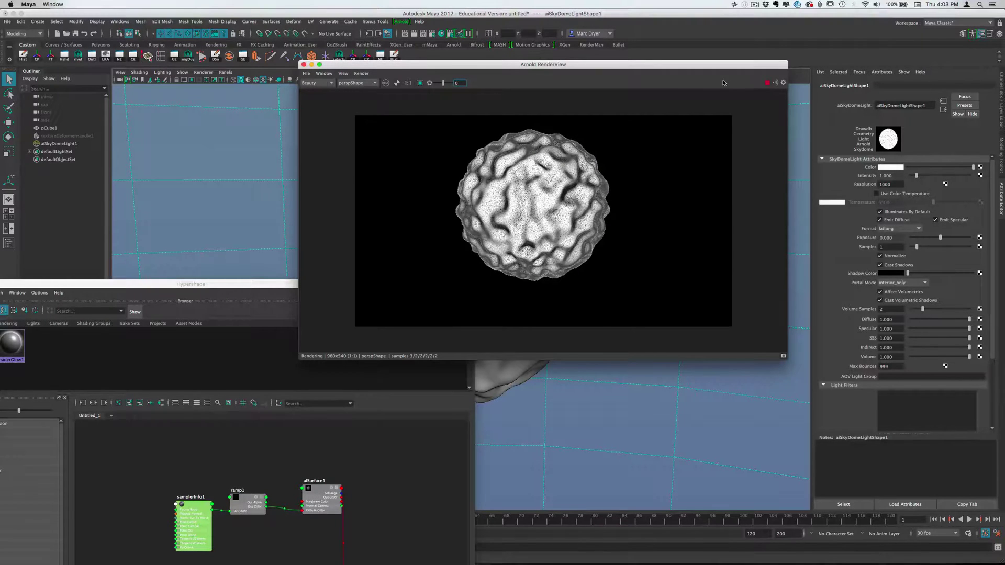
pyautogui.moveTo(657, 65); pyautogui.dragTo(420, 63)
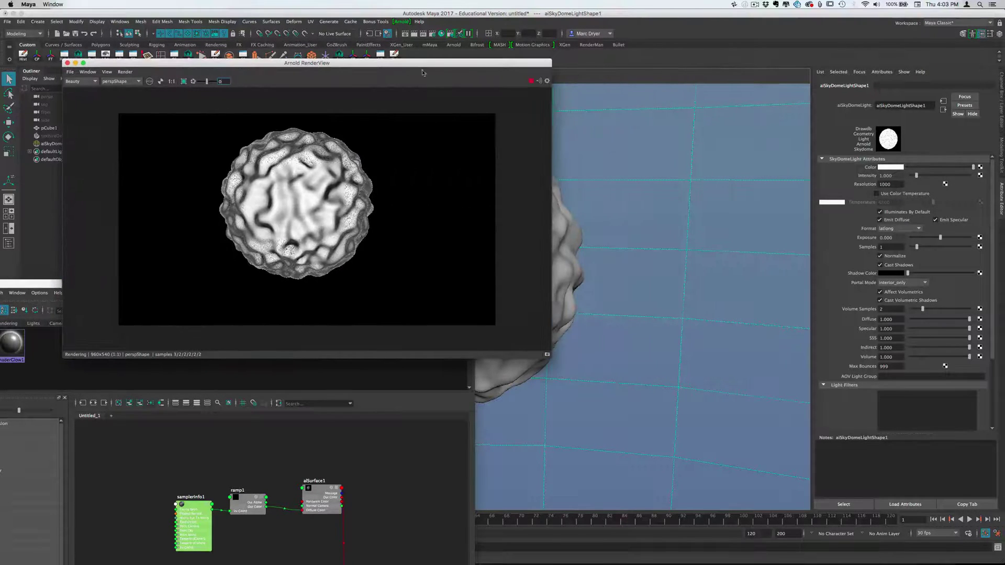
pyautogui.click(321, 498)
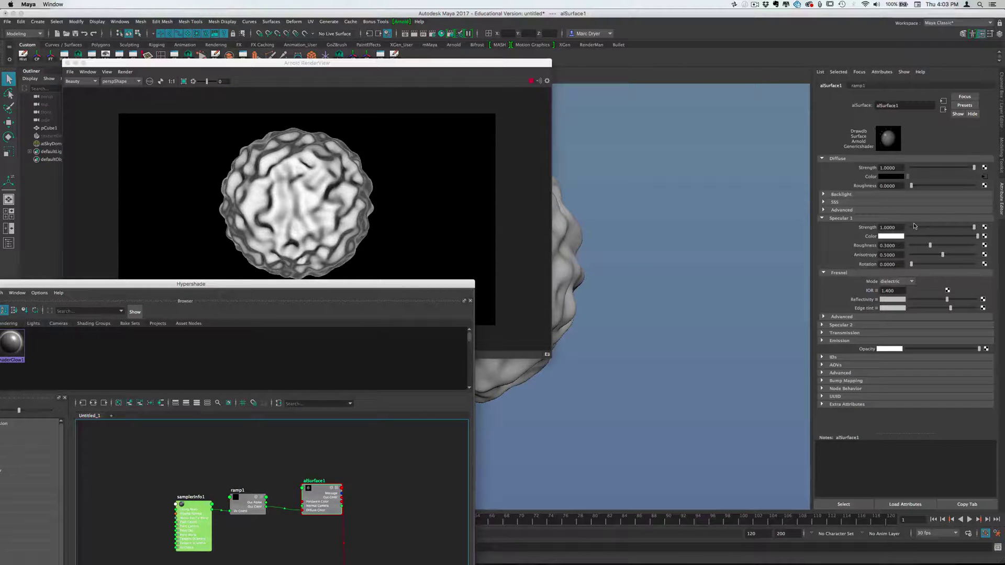
# Set alSurface1's Specular 1 Strength to 0 so the sphere renders matte
pyautogui.moveTo(915, 226); pyautogui.dragTo(910, 226)
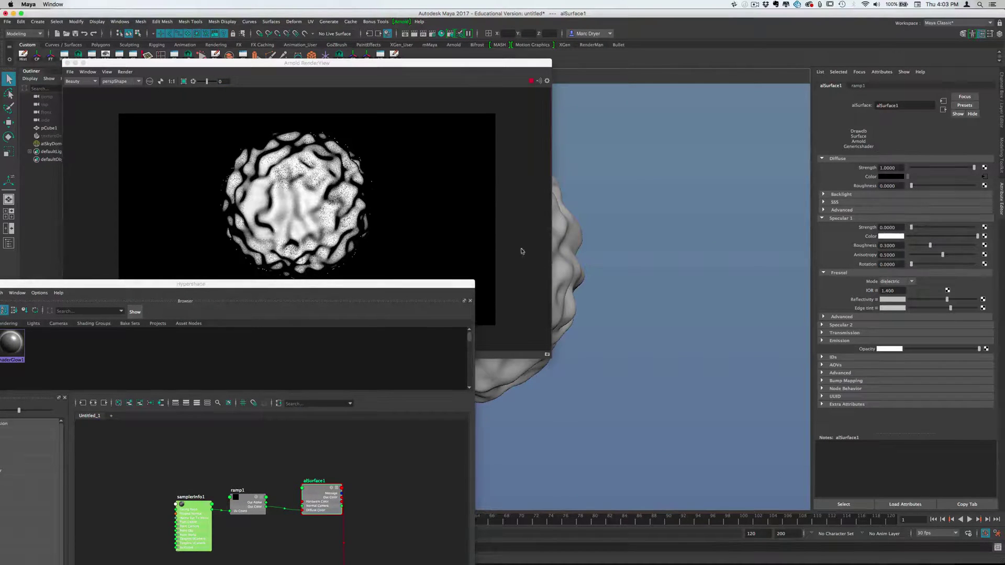
pyautogui.moveTo(210, 284); pyautogui.dragTo(347, 374)
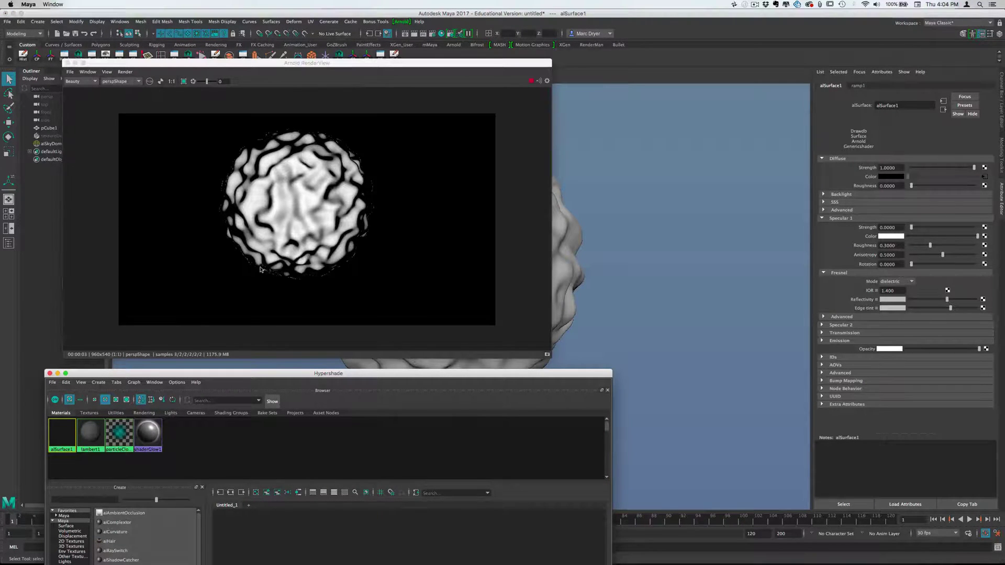
pyautogui.moveTo(557, 377); pyautogui.dragTo(609, 261)
pyautogui.click(435, 474)
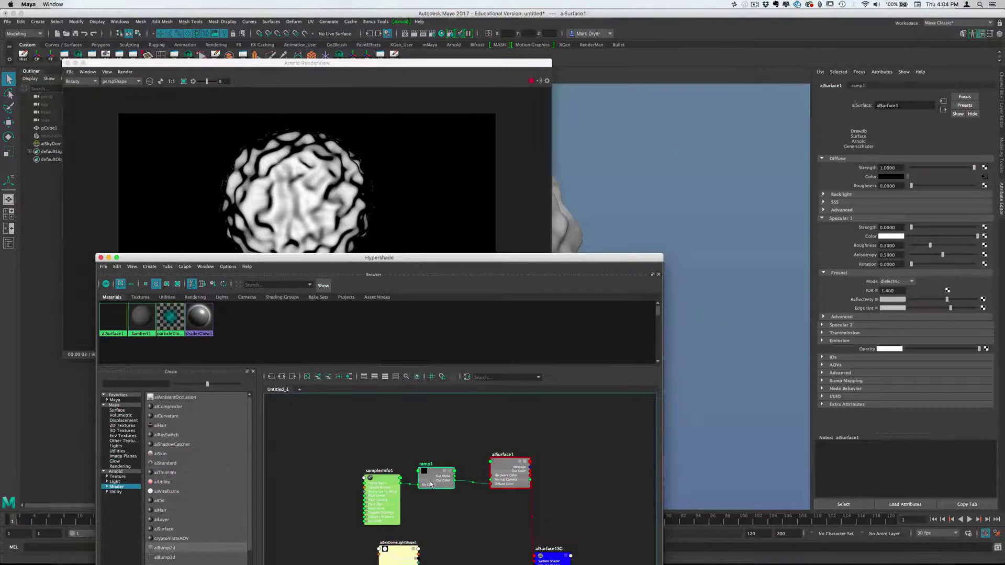
# Rearrange ramp1's stops, ending with the black stop at 0.751
pyautogui.moveTo(902, 191); pyautogui.dragTo(869, 192)
pyautogui.moveTo(969, 192); pyautogui.dragTo(850, 191)
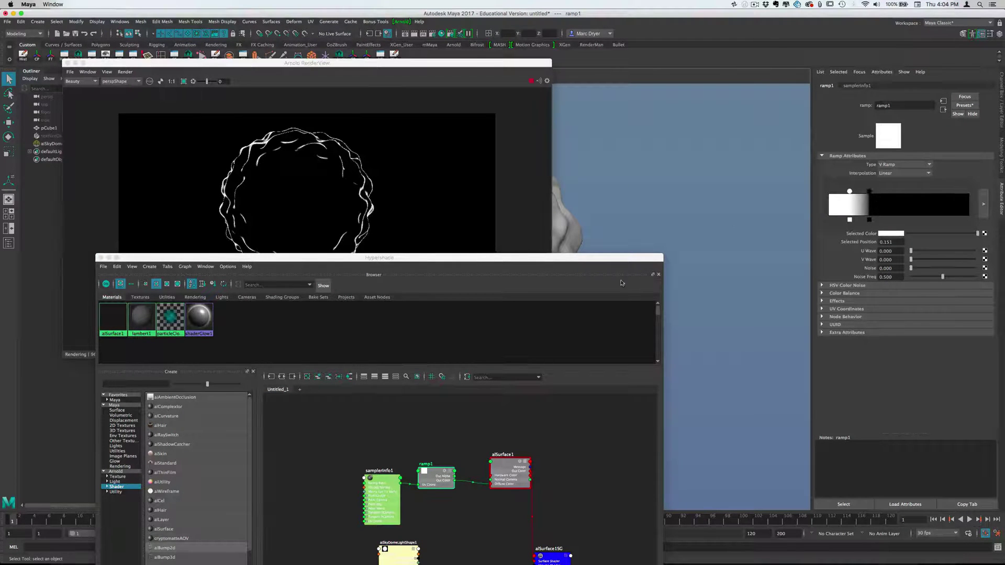
pyautogui.moveTo(377, 257); pyautogui.dragTo(373, 369)
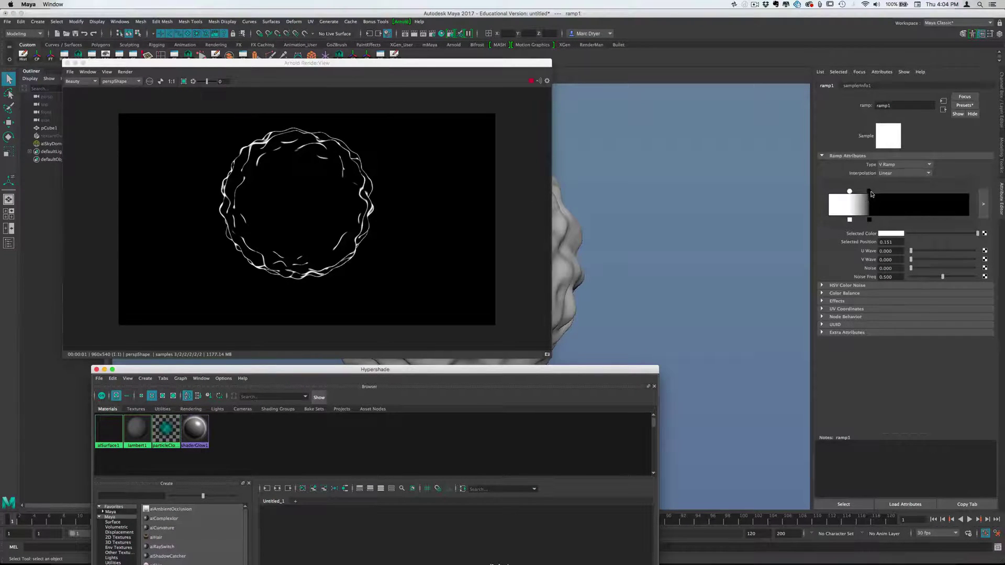
pyautogui.moveTo(868, 194); pyautogui.dragTo(934, 200)
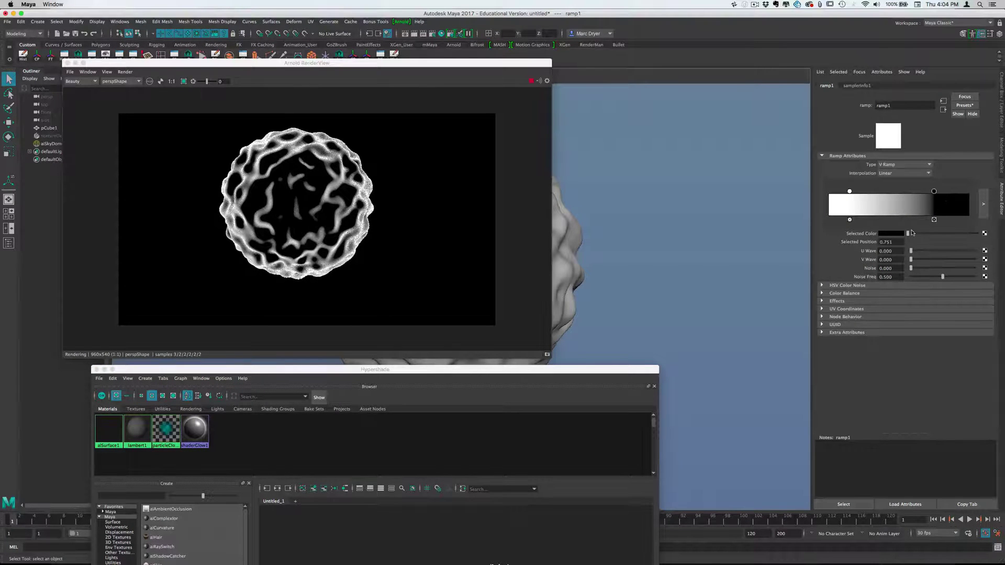
# Lighten the 0.751 ramp stop to grey and move the white stop to 0.349
pyautogui.moveTo(908, 234); pyautogui.dragTo(921, 234)
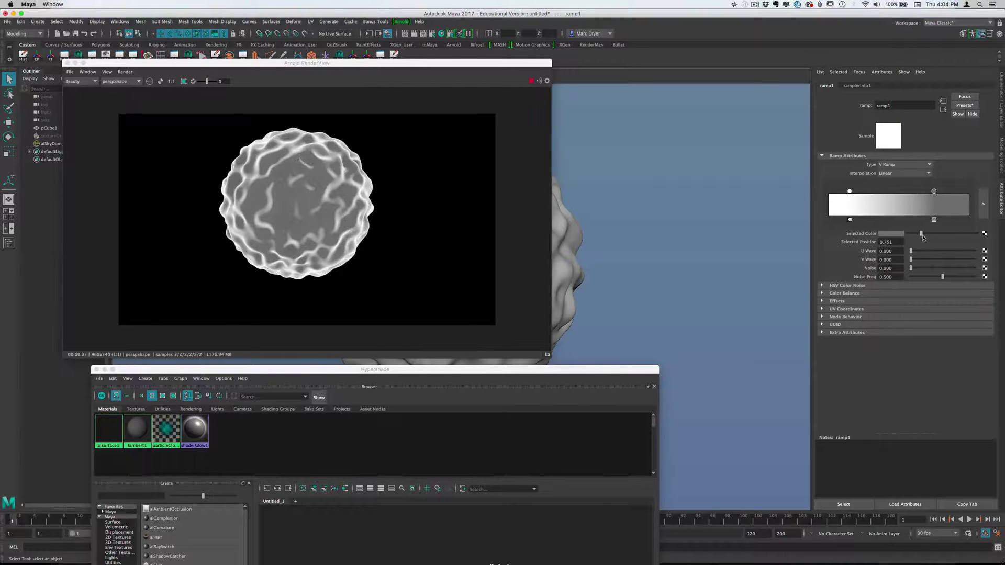
pyautogui.moveTo(921, 234); pyautogui.dragTo(913, 234)
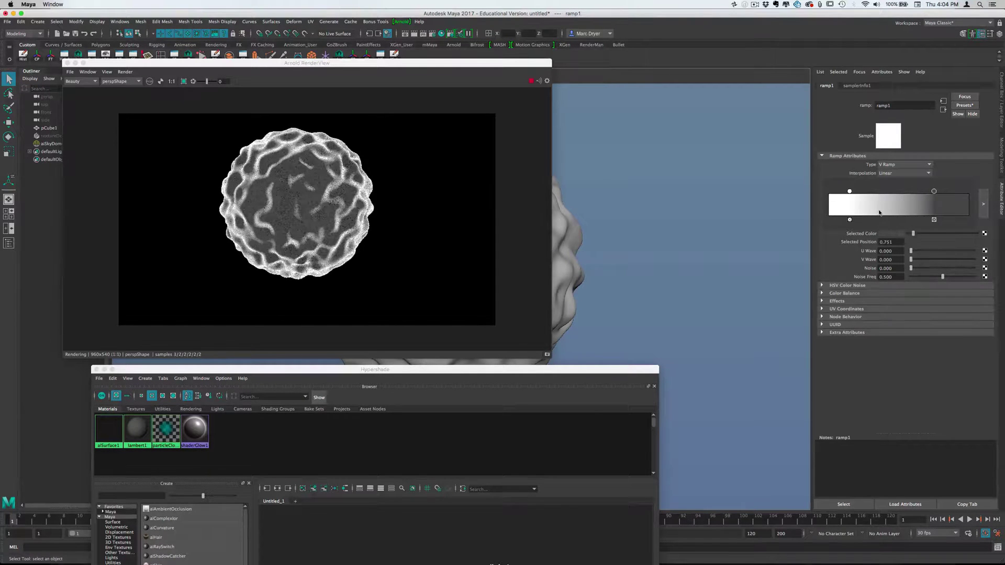
pyautogui.moveTo(850, 193); pyautogui.dragTo(877, 192)
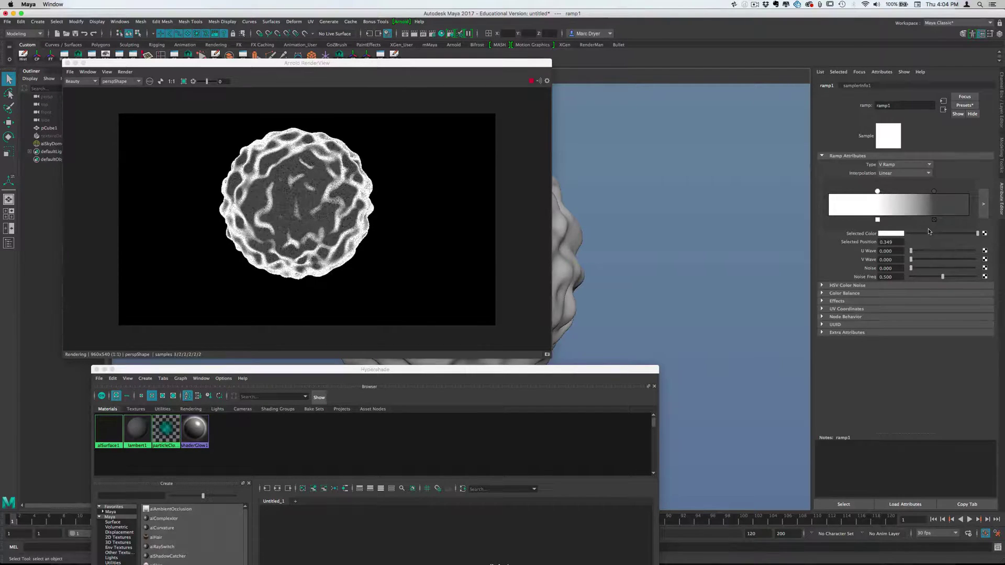
# Try a yellow tint on a ramp entry, then return it to white
pyautogui.click(901, 234)
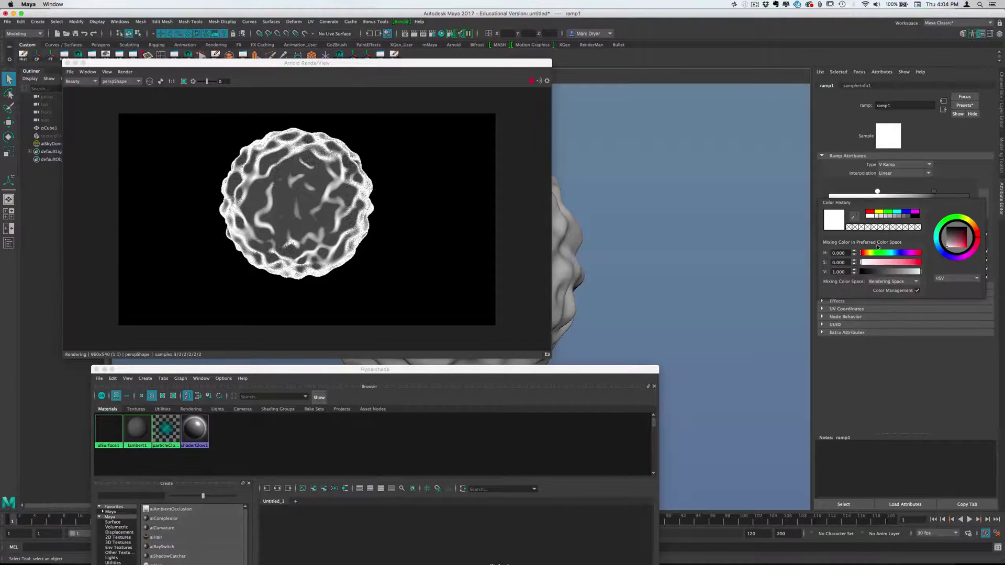
pyautogui.click(872, 253)
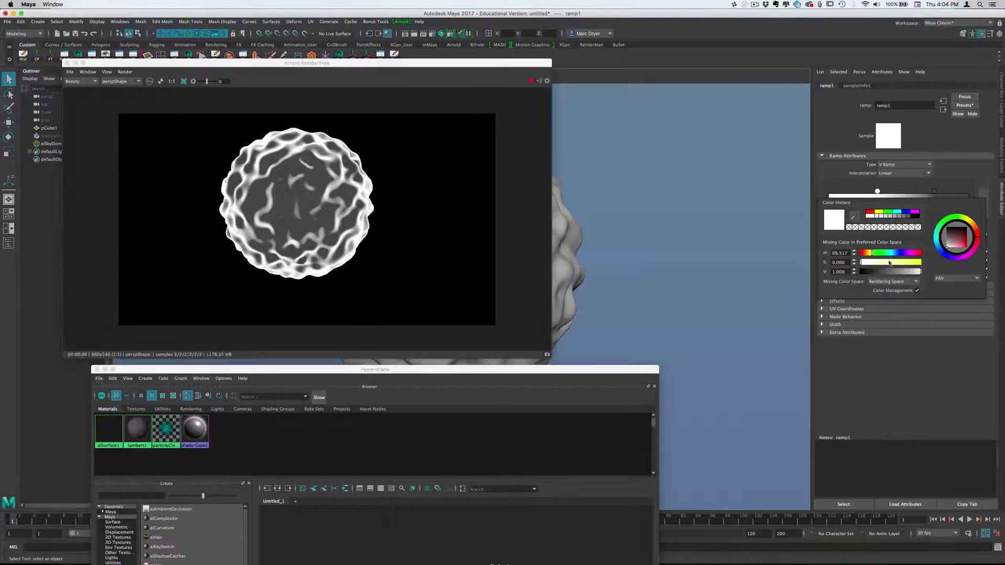
pyautogui.click(911, 262)
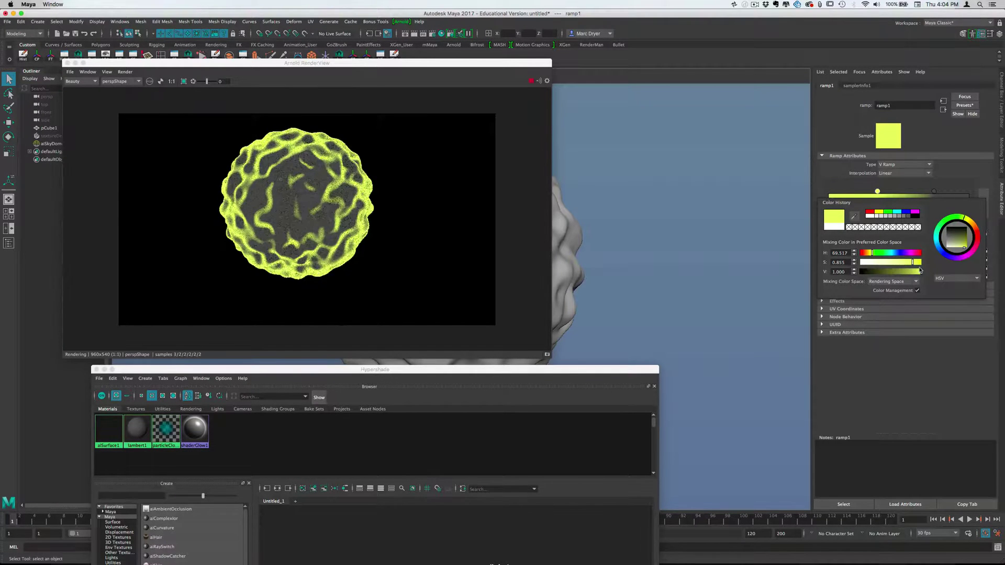
pyautogui.click(908, 262)
pyautogui.moveTo(828, 265); pyautogui.dragTo(826, 264)
# Add a new blue colour entry to the ramp
pyautogui.click(914, 203)
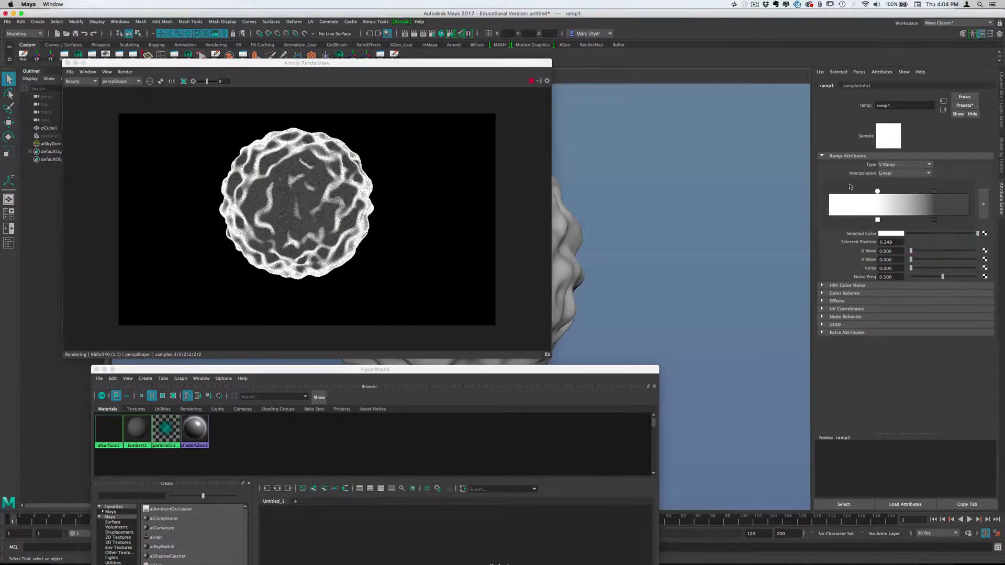
pyautogui.click(890, 234)
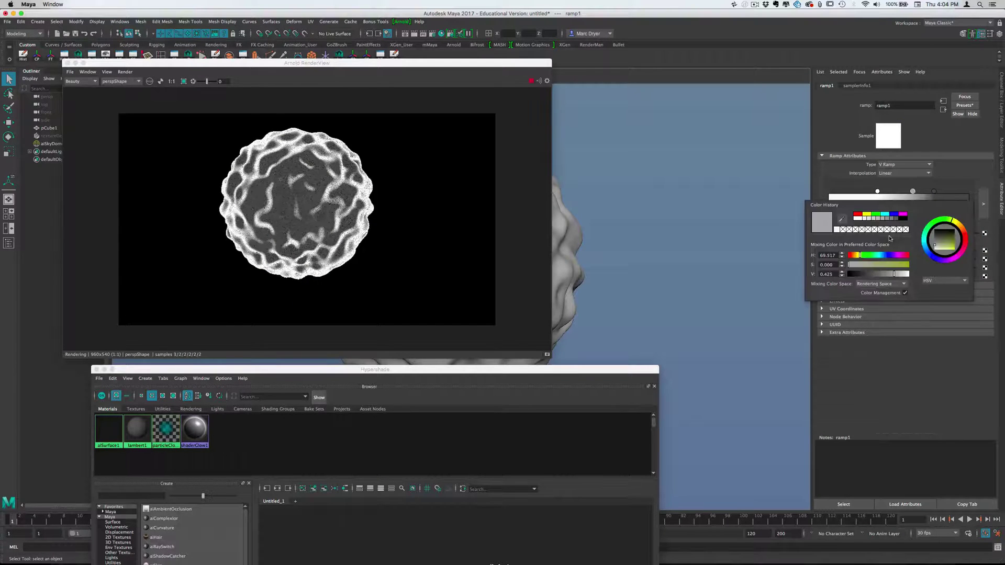
pyautogui.click(905, 264)
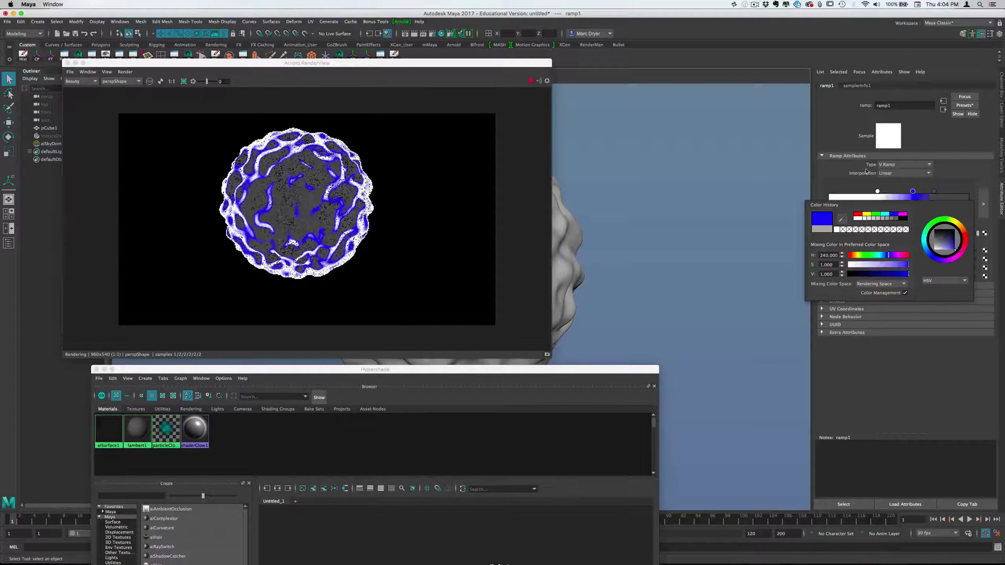
pyautogui.click(882, 199)
# Make the 0.355 ramp entry red and the 0.751 entry green
pyautogui.click(878, 192)
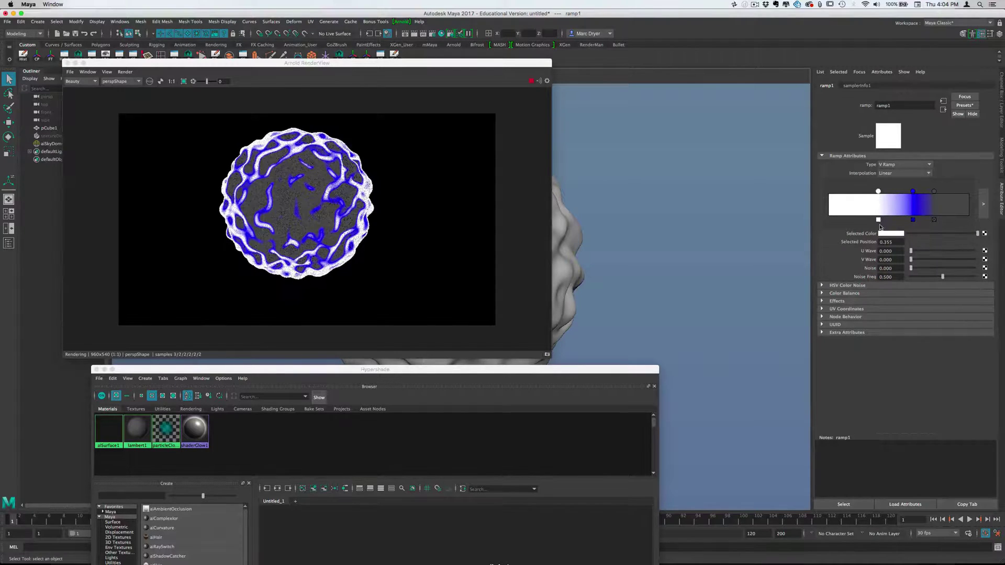
pyautogui.click(885, 234)
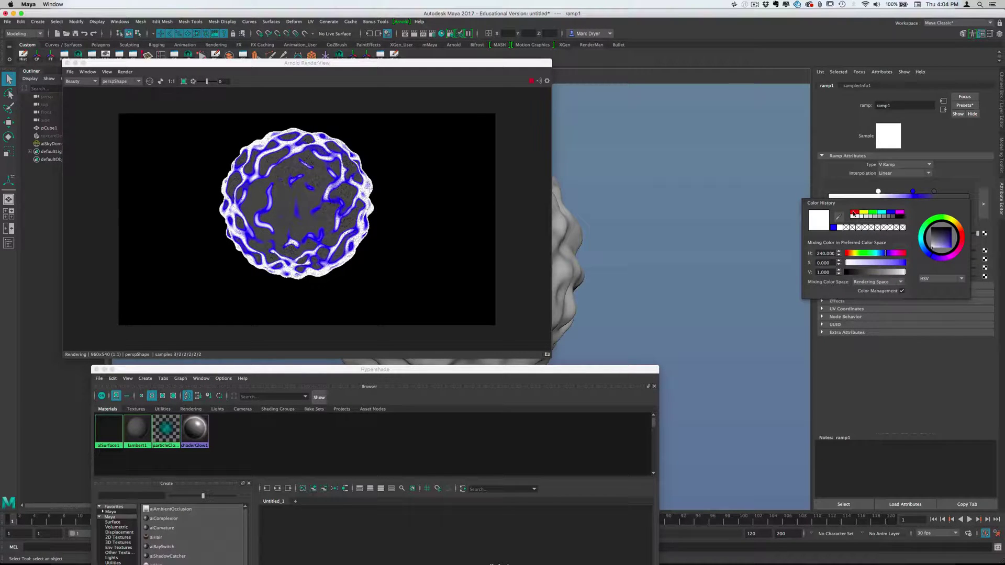
pyautogui.click(853, 212)
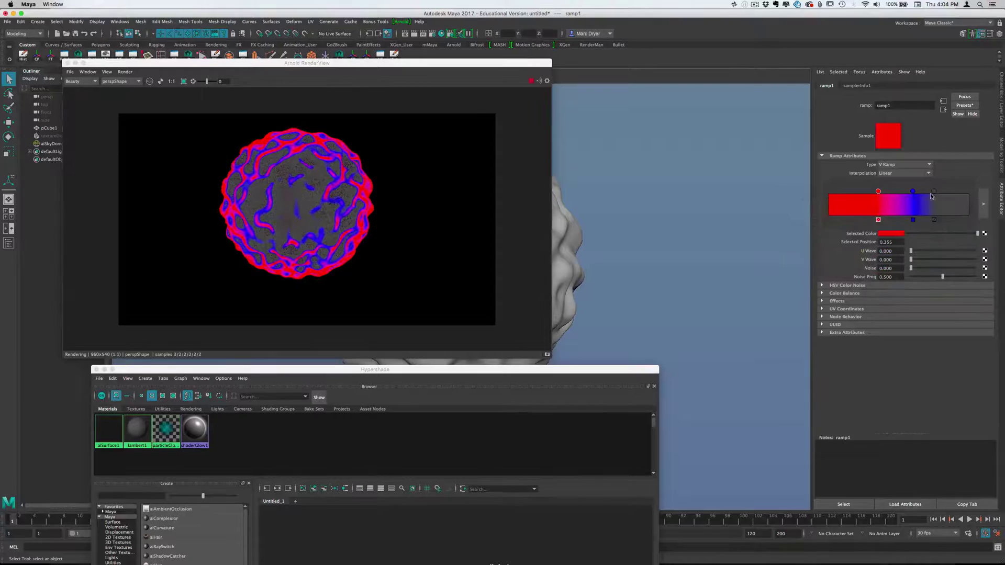
pyautogui.click(933, 192)
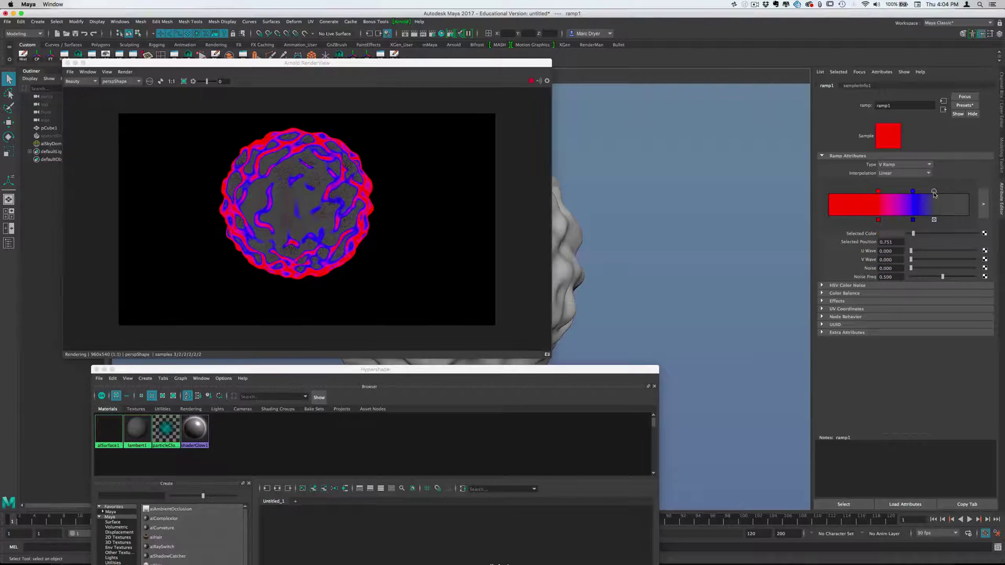
pyautogui.click(895, 236)
pyautogui.click(887, 215)
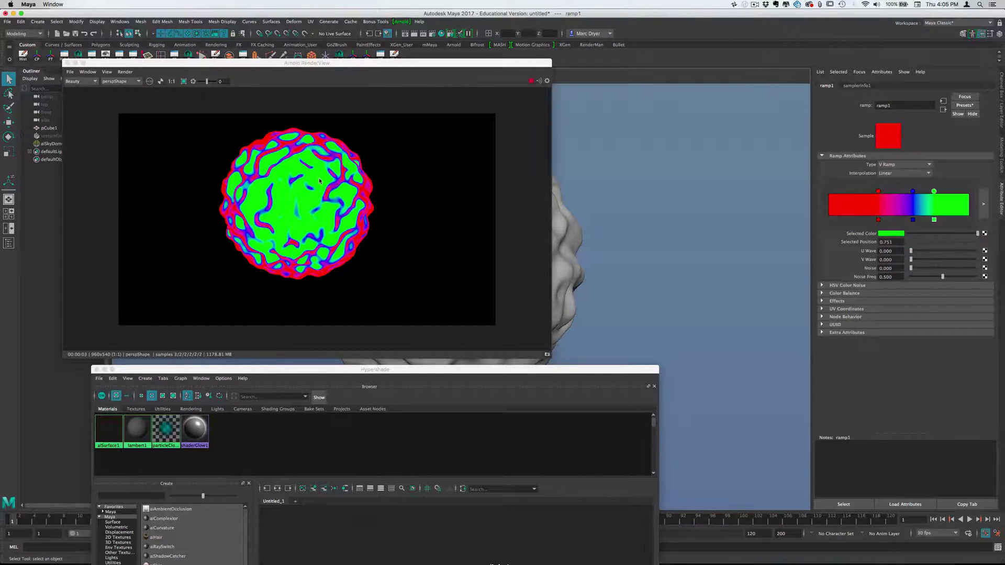
pyautogui.moveTo(366, 63); pyautogui.dragTo(315, 53)
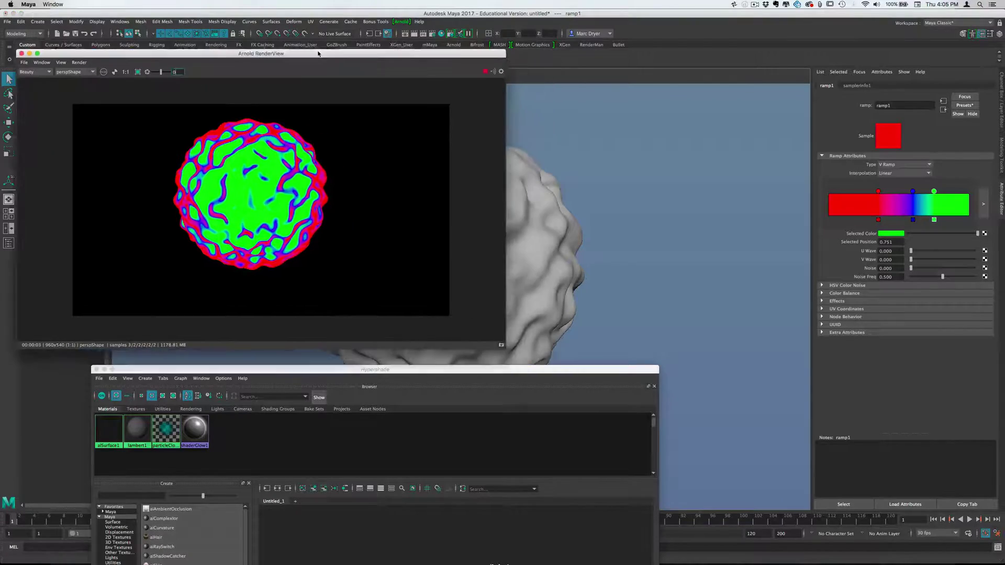
pyautogui.keyDown('alt'); pyautogui.moveTo(511, 231); pyautogui.dragTo(526, 263); pyautogui.keyUp('alt')
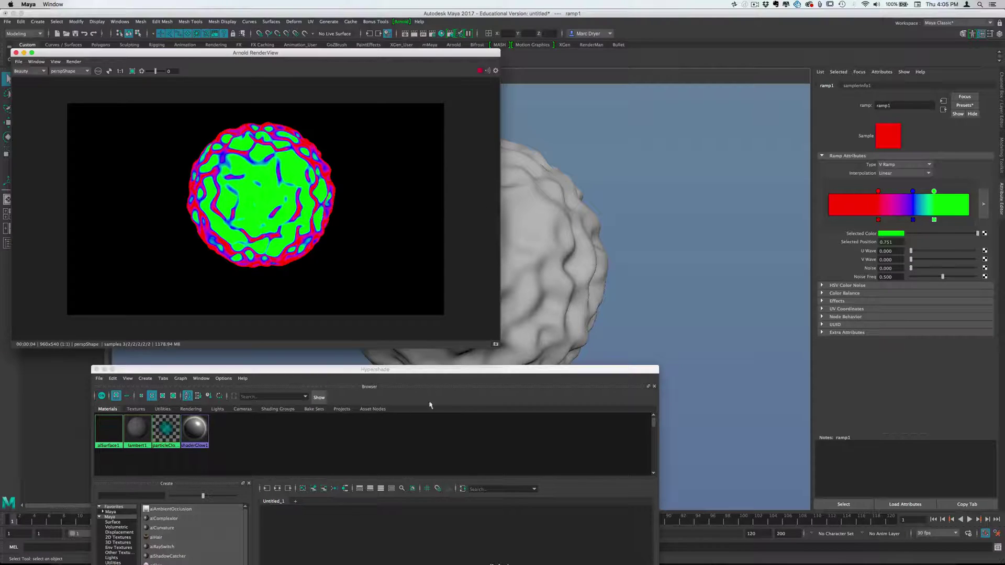
# Delete the connection from ramp1 to alSurface1's diffuse colour
pyautogui.moveTo(401, 373); pyautogui.dragTo(441, 82)
pyautogui.click(512, 313)
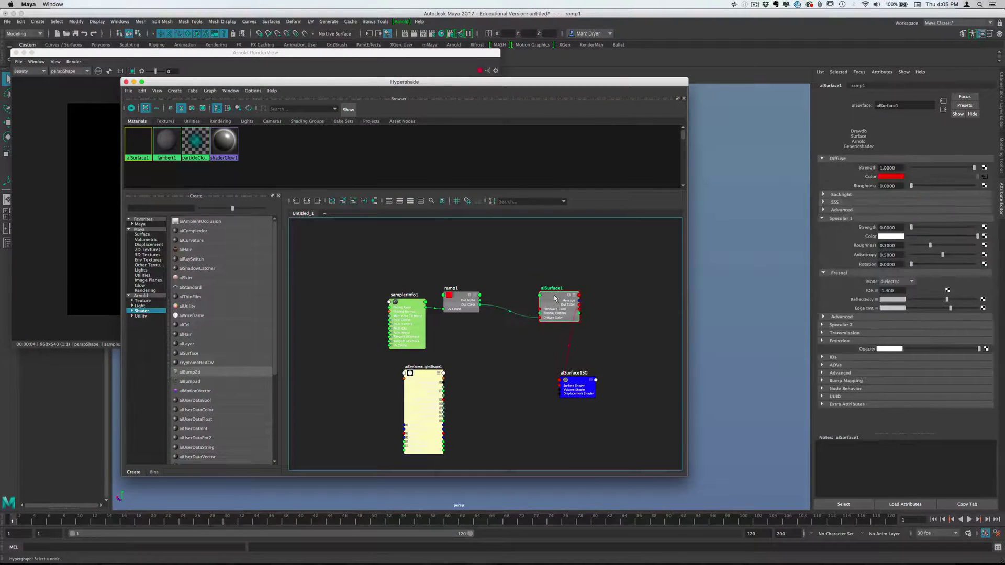
pyautogui.press('Delete')
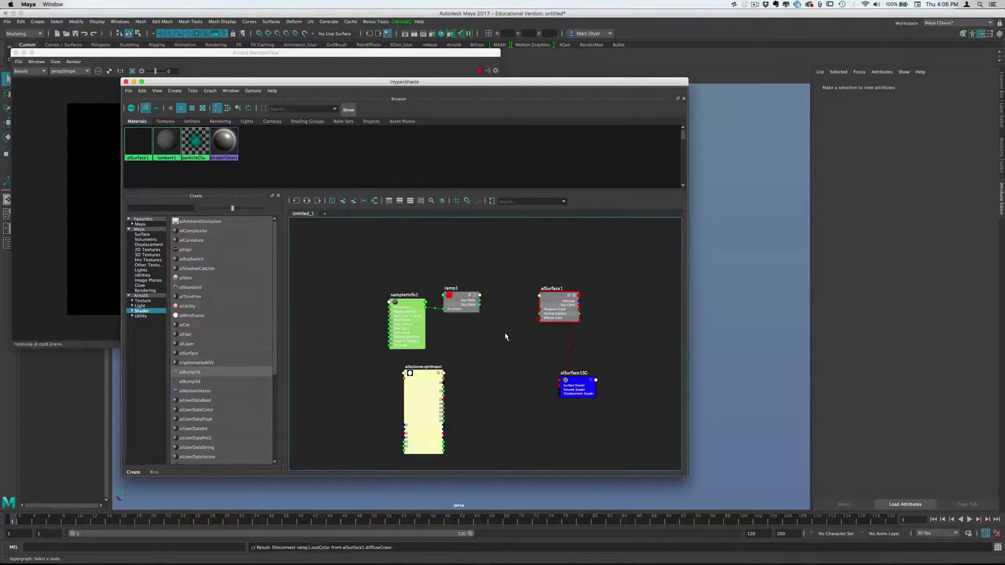
# Remove ramp1's blue entry and turn the green entry white
pyautogui.click(468, 310)
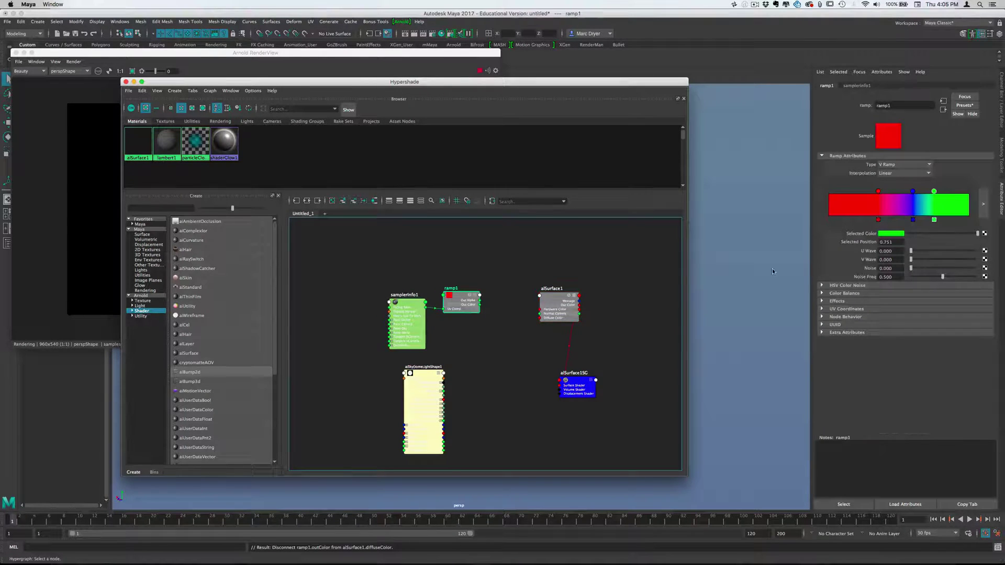
pyautogui.click(914, 220)
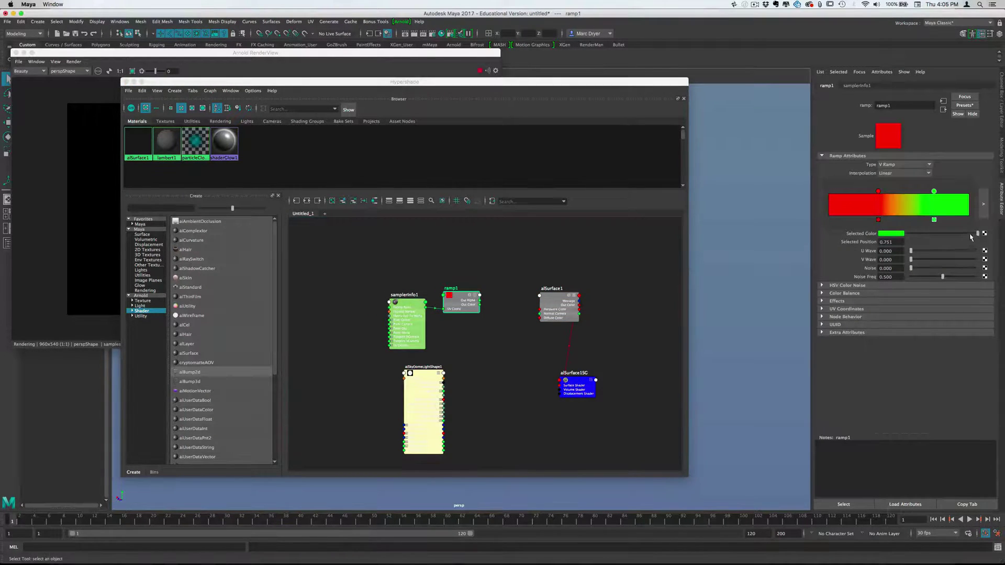
pyautogui.moveTo(977, 233); pyautogui.dragTo(888, 232)
# Select the ramp's red entry and refresh the RenderView with Update Full Scene
pyautogui.click(878, 192)
pyautogui.moveTo(622, 81); pyautogui.dragTo(631, 329)
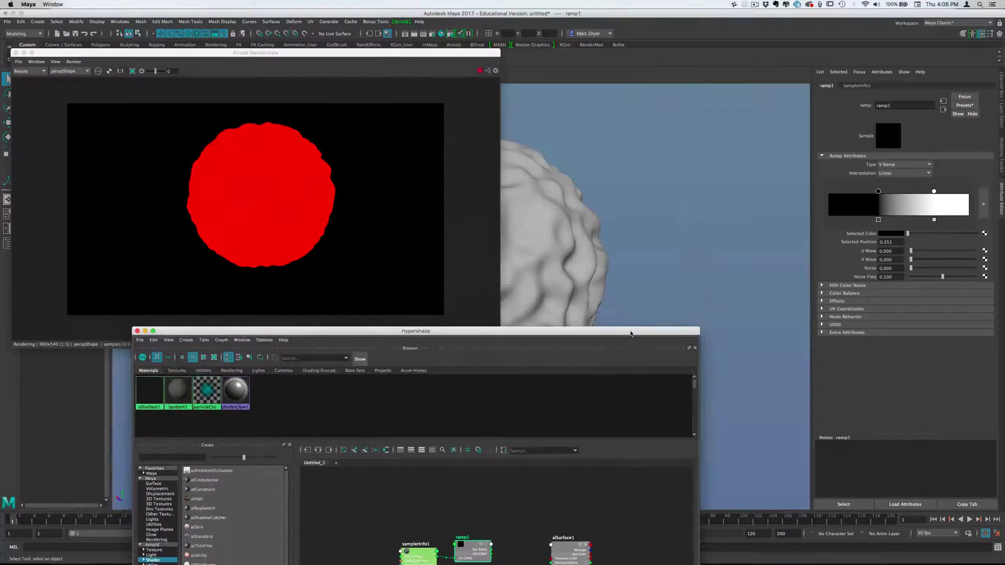
pyautogui.click(74, 62)
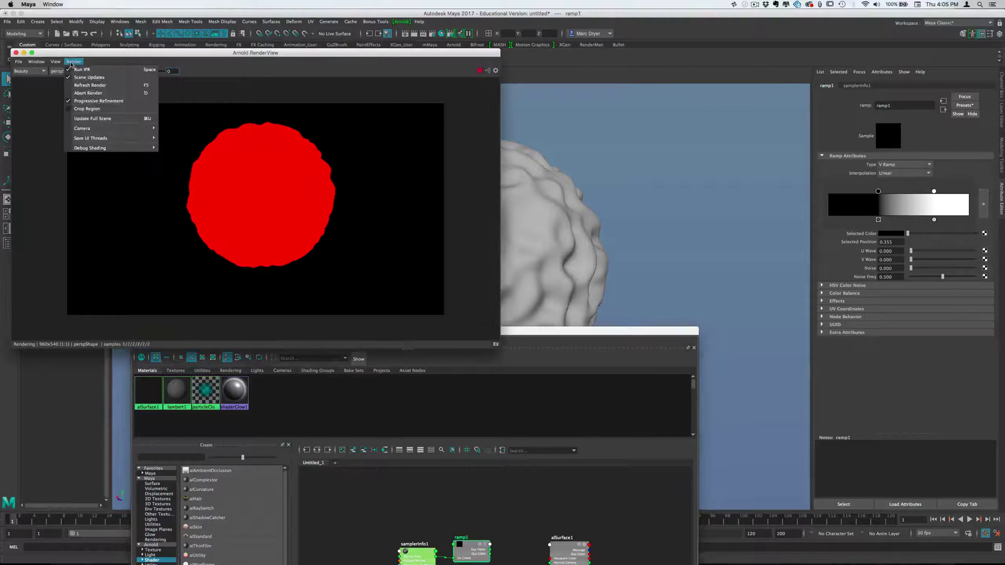
pyautogui.click(95, 119)
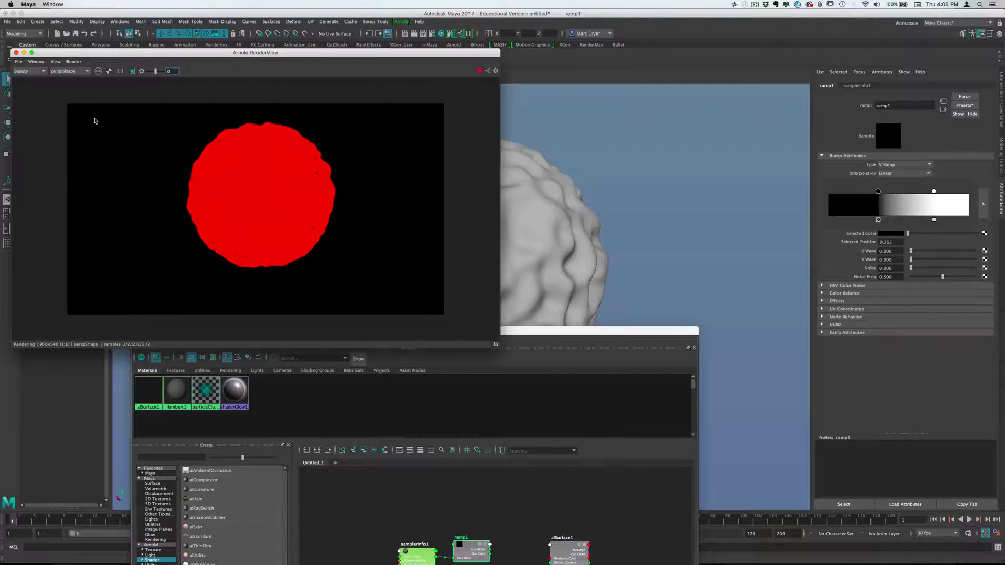
pyautogui.moveTo(564, 326); pyautogui.dragTo(530, 316)
# Unplug ramp1 from alSurface1's diffuse and set the Diffuse Color to white
pyautogui.moveTo(397, 97); pyautogui.dragTo(352, 67)
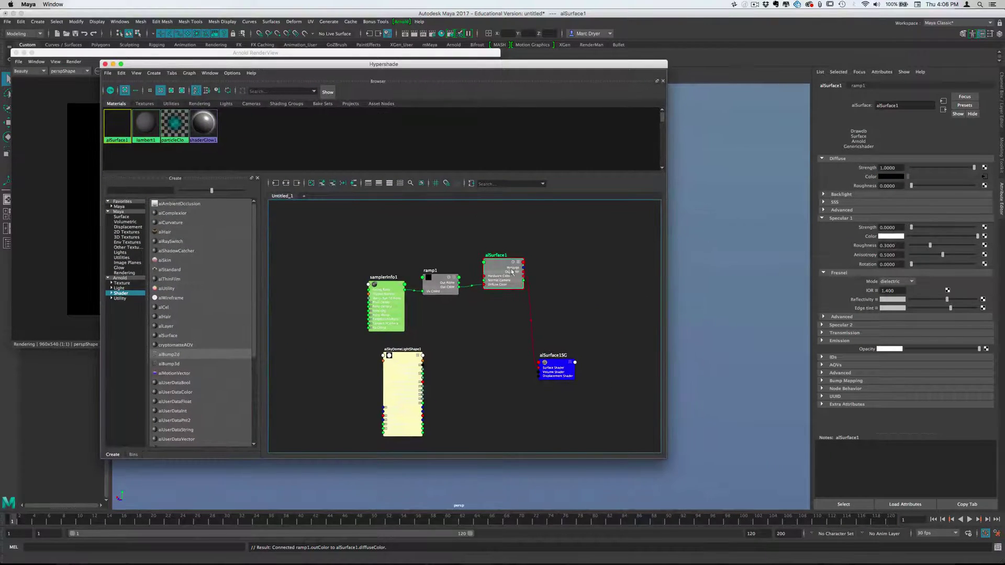
pyautogui.moveTo(512, 271); pyautogui.dragTo(532, 294)
pyautogui.click(467, 319)
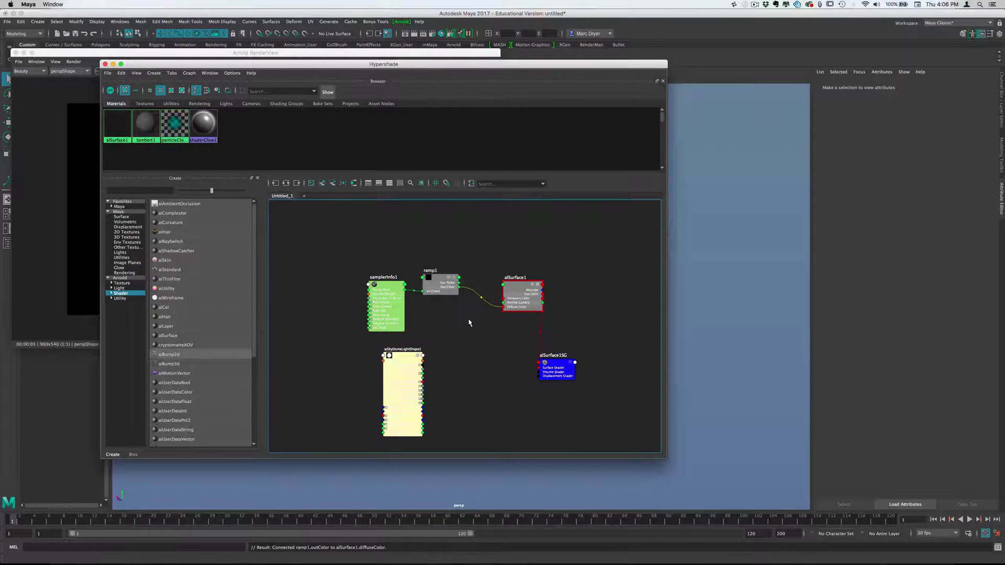
pyautogui.press('Delete')
pyautogui.moveTo(508, 294); pyautogui.dragTo(495, 273)
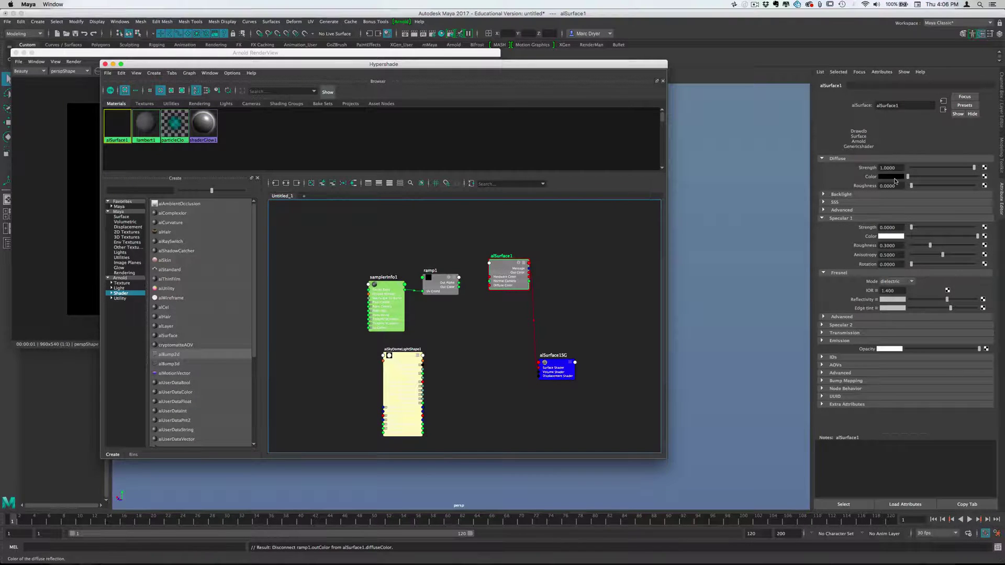
pyautogui.click(914, 177)
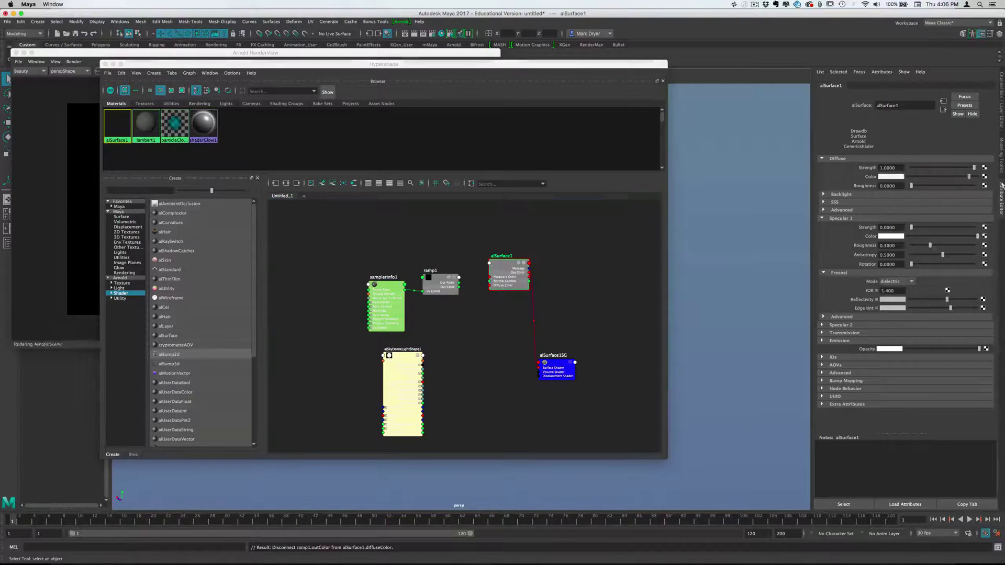
# Delete the sky dome light from the scene
pyautogui.moveTo(578, 61); pyautogui.dragTo(547, 172)
pyautogui.click(740, 264)
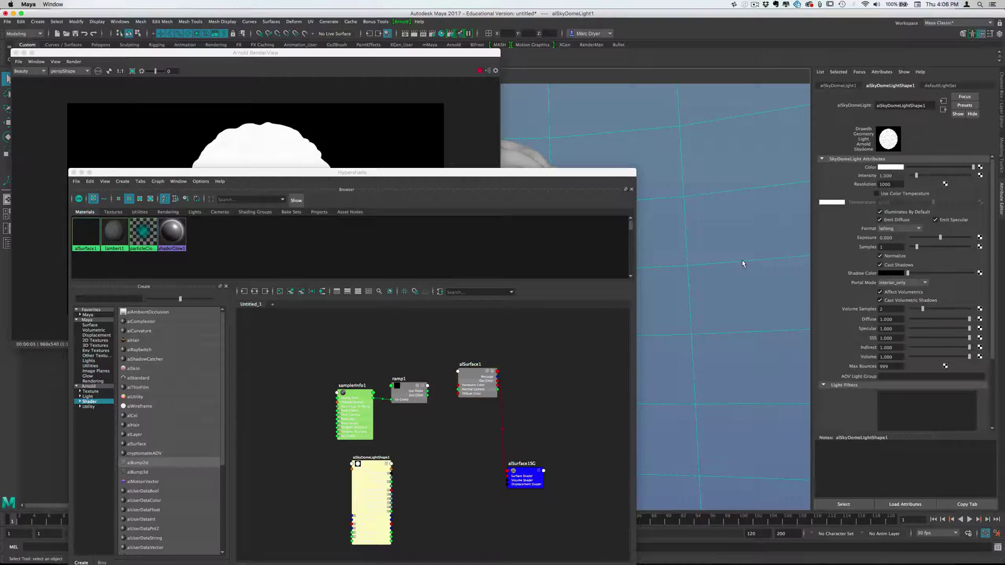
pyautogui.press('Delete')
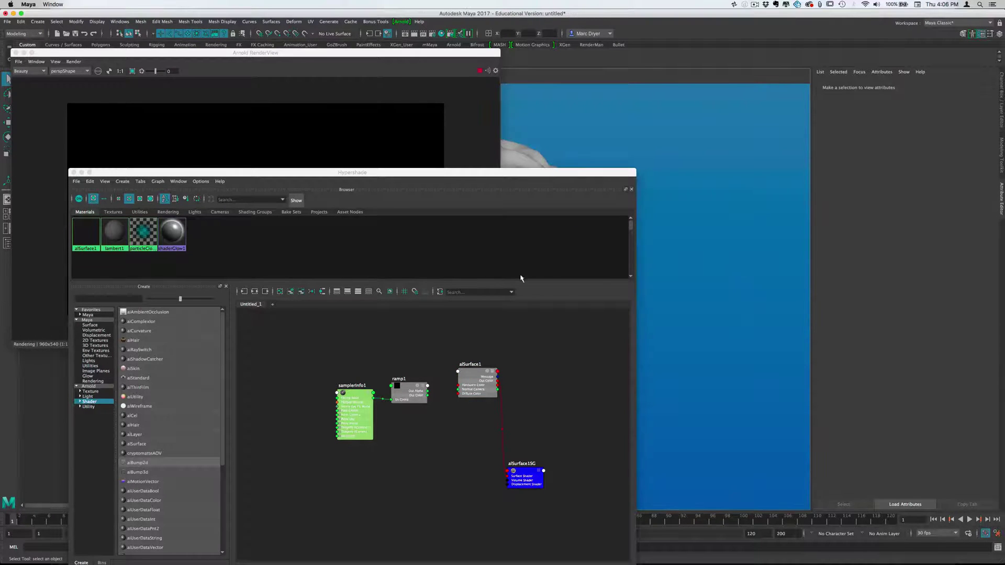
# Connect ramp1 to alSurface1's Emission Strength
pyautogui.moveTo(524, 172); pyautogui.dragTo(479, 117)
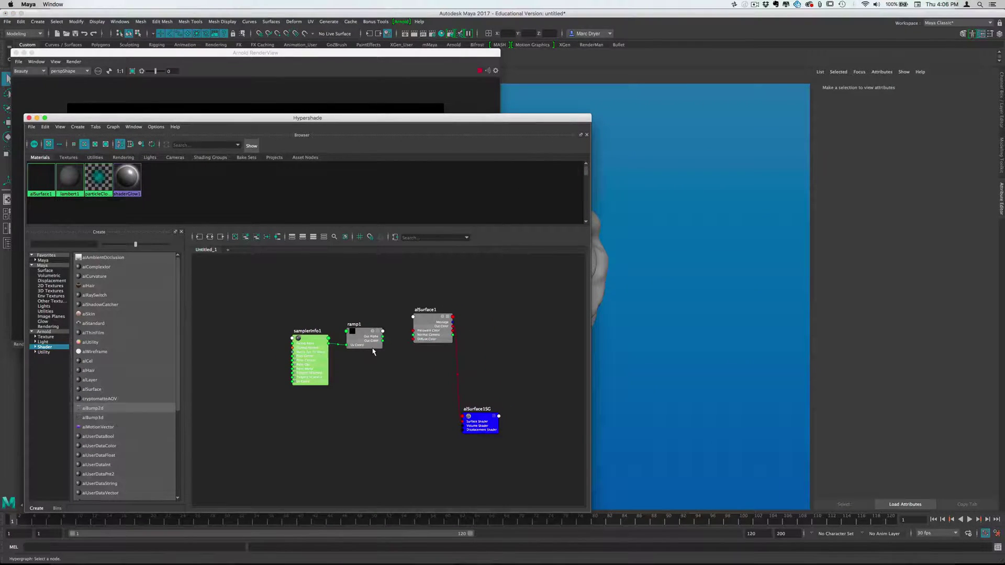
pyautogui.click(422, 341)
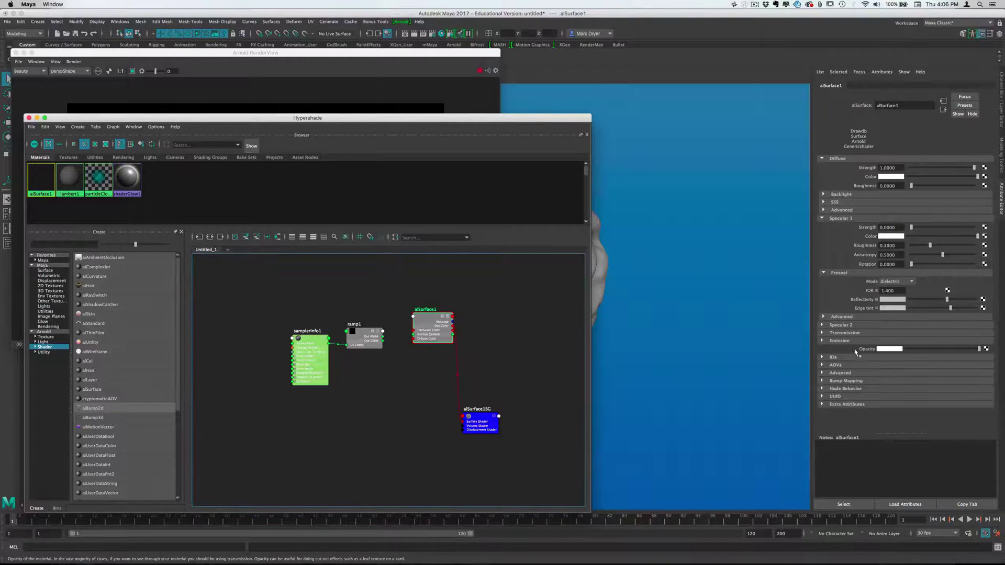
pyautogui.click(822, 341)
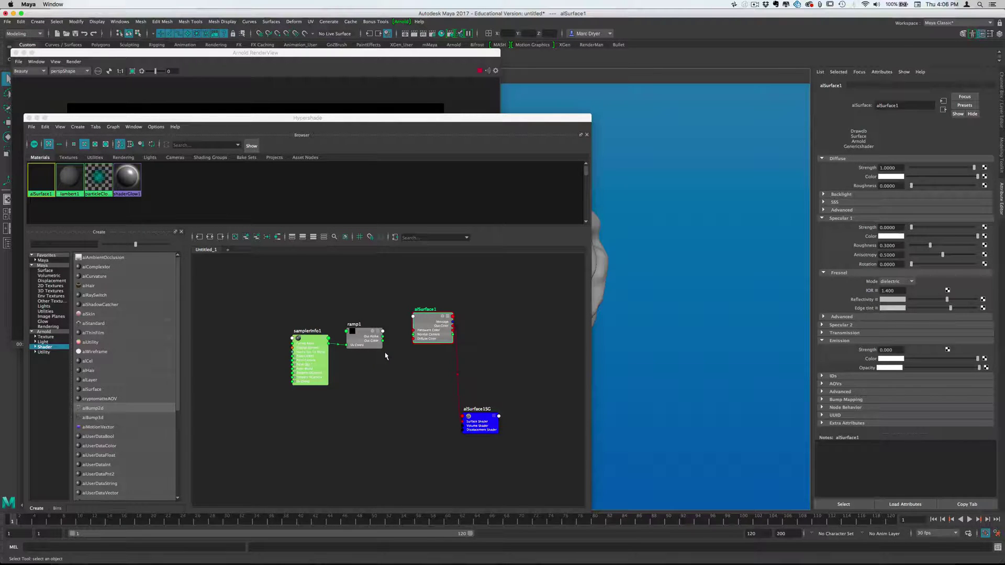
pyautogui.moveTo(375, 347); pyautogui.dragTo(866, 349, button='middle')
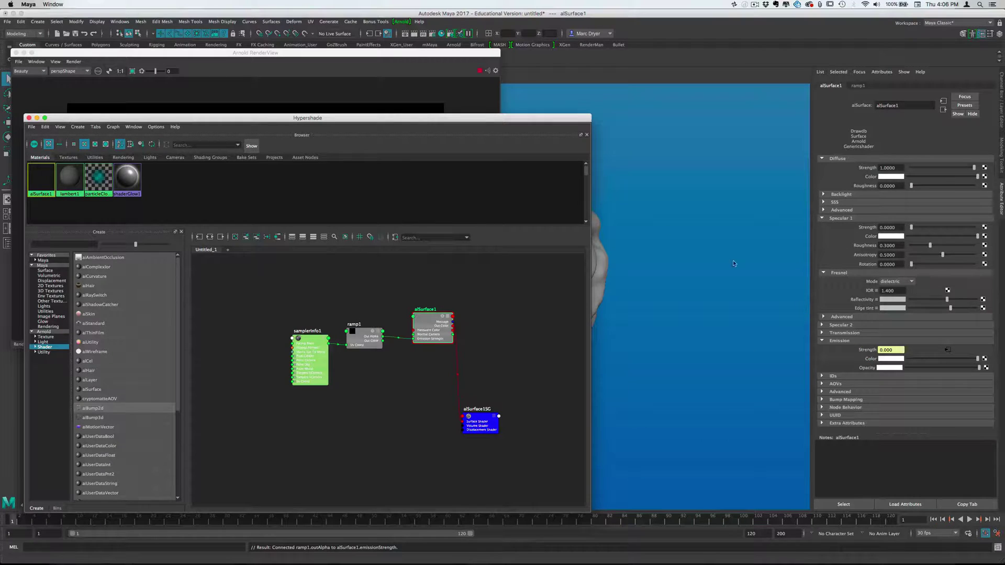
pyautogui.moveTo(495, 120); pyautogui.dragTo(568, 333)
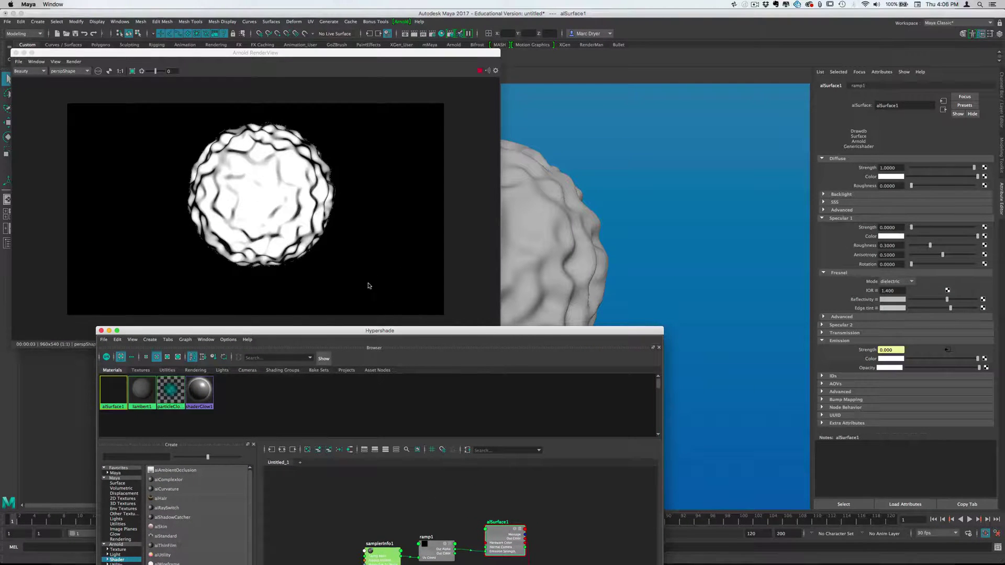
pyautogui.moveTo(467, 331); pyautogui.dragTo(548, 228)
# Invert ramp1 so its white stop comes first, near 0.006
pyautogui.click(523, 457)
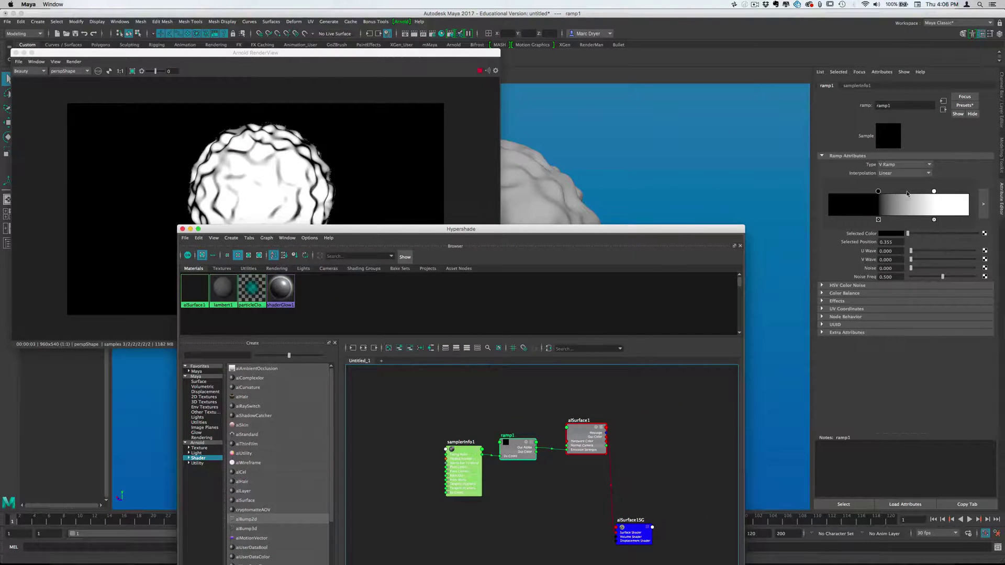
pyautogui.moveTo(934, 193); pyautogui.dragTo(866, 192)
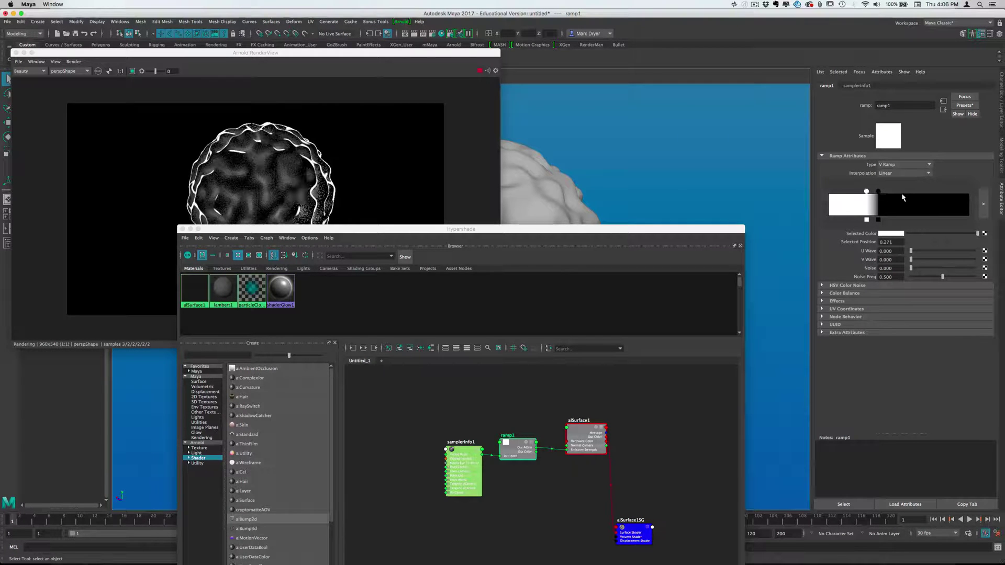
pyautogui.moveTo(899, 193)
pyautogui.mouseDown()
pyautogui.moveTo(925, 194)
pyautogui.moveTo(829, 192)
pyautogui.mouseUp()
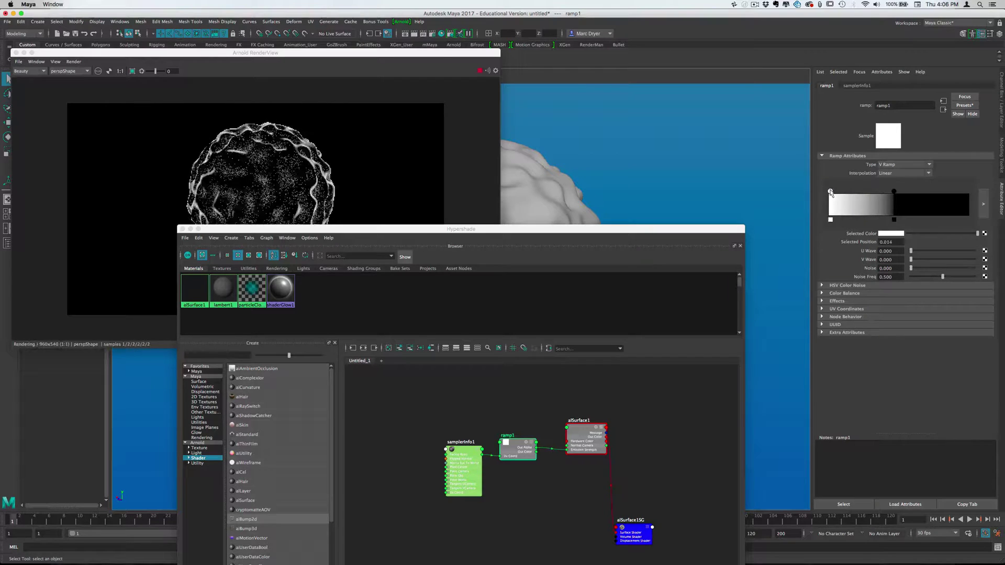
pyautogui.moveTo(597, 232); pyautogui.dragTo(601, 392)
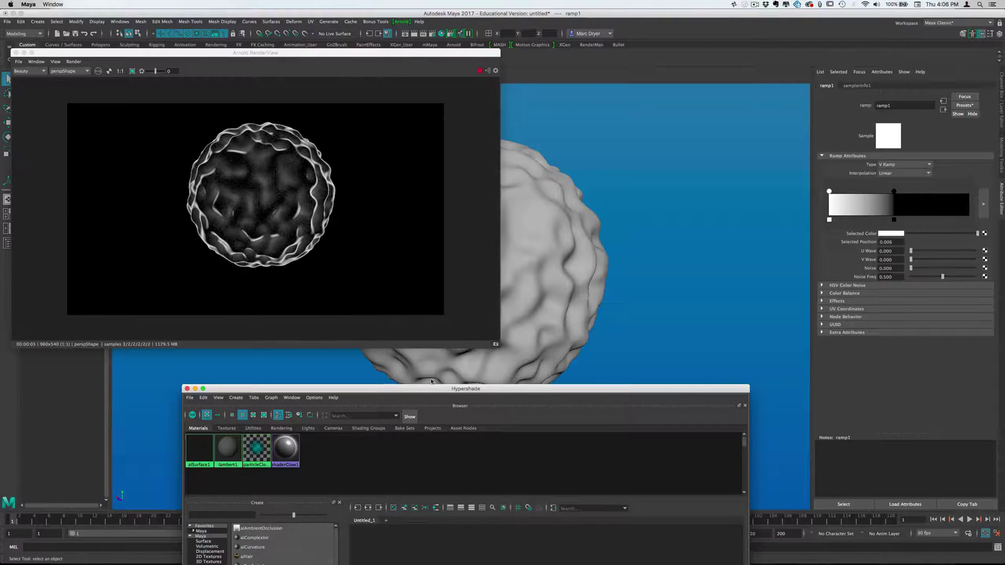
# Change alSurface1's Diffuse Color to red, then to green
pyautogui.moveTo(442, 384); pyautogui.dragTo(268, 220)
pyautogui.click(410, 407)
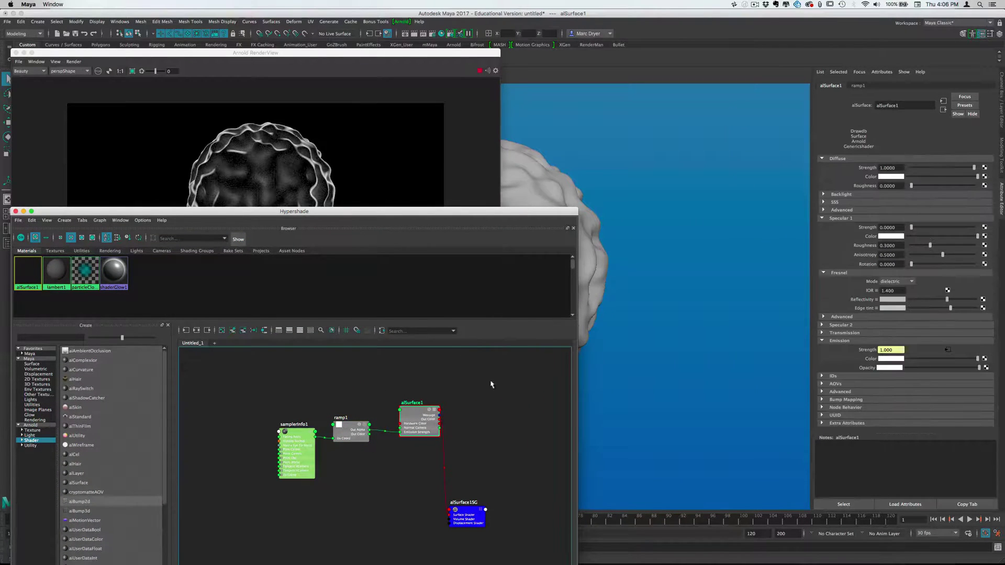
pyautogui.moveTo(485, 212); pyautogui.dragTo(490, 329)
pyautogui.click(890, 177)
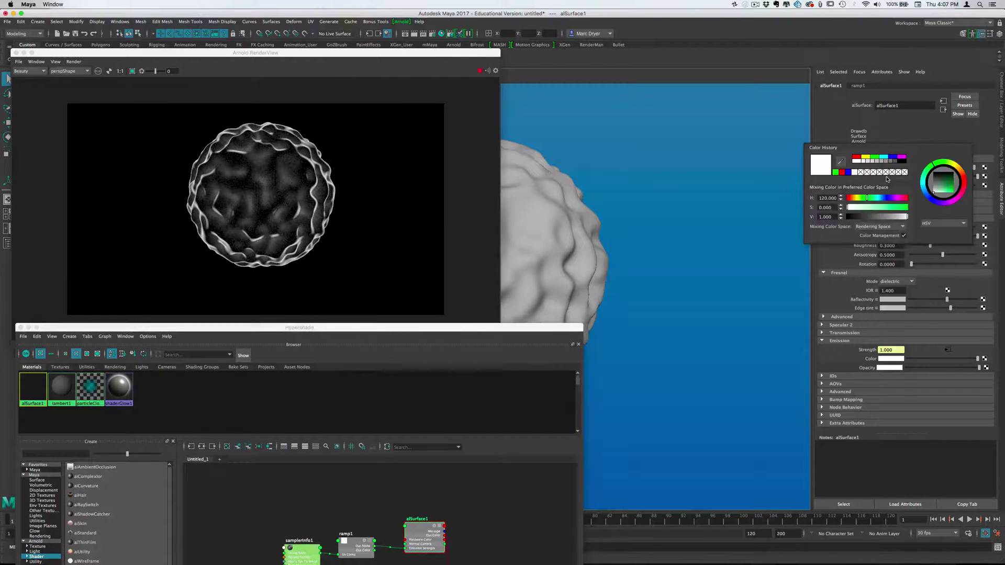
pyautogui.click(842, 173)
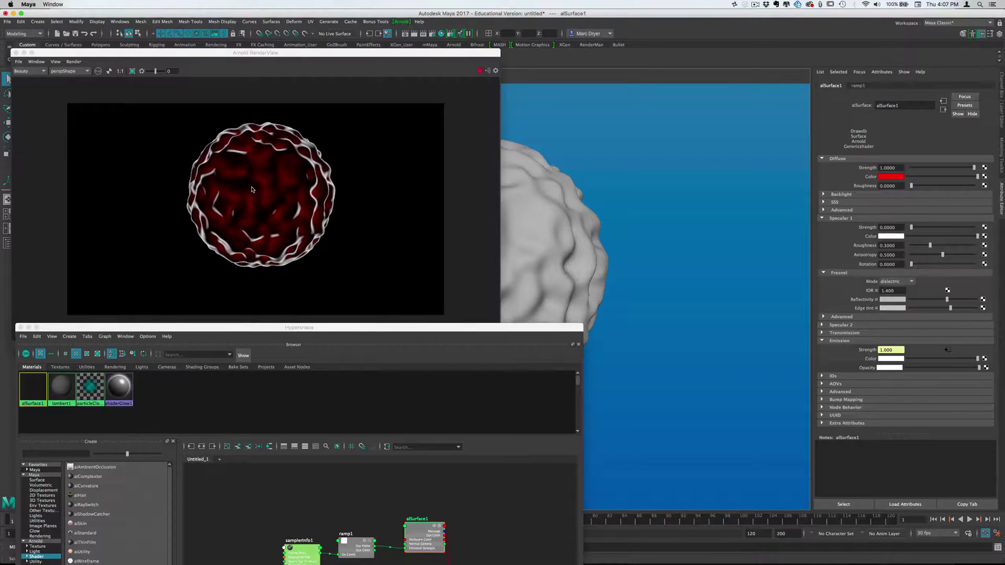
pyautogui.click(891, 178)
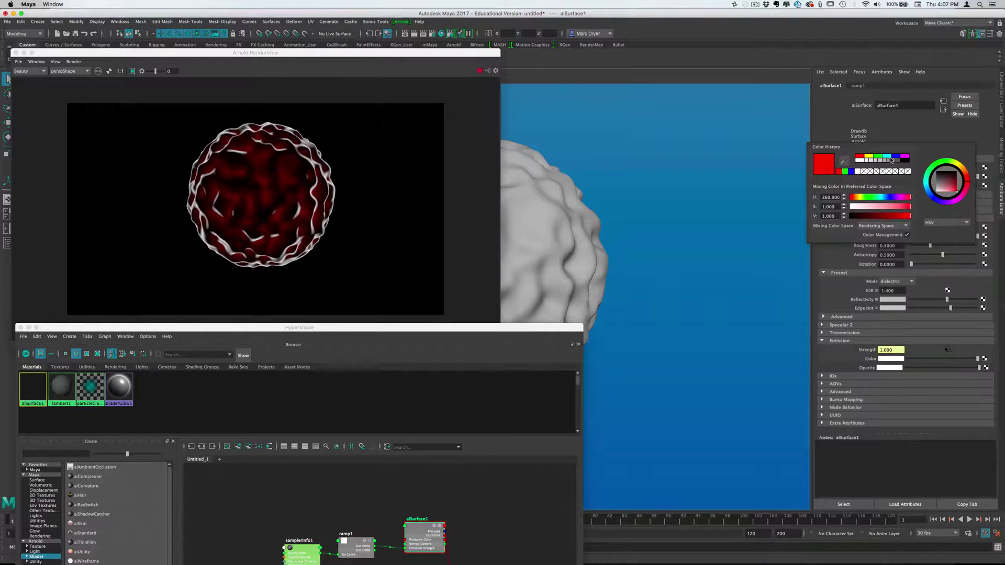
pyautogui.click(845, 172)
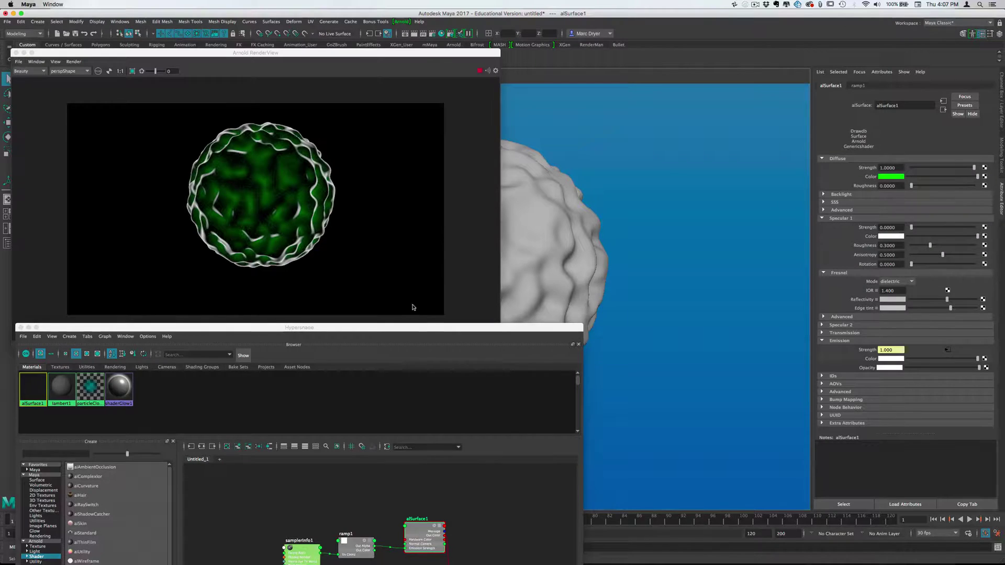
# Clear the selection and reselect the sphere mesh
pyautogui.moveTo(444, 329); pyautogui.dragTo(460, 352)
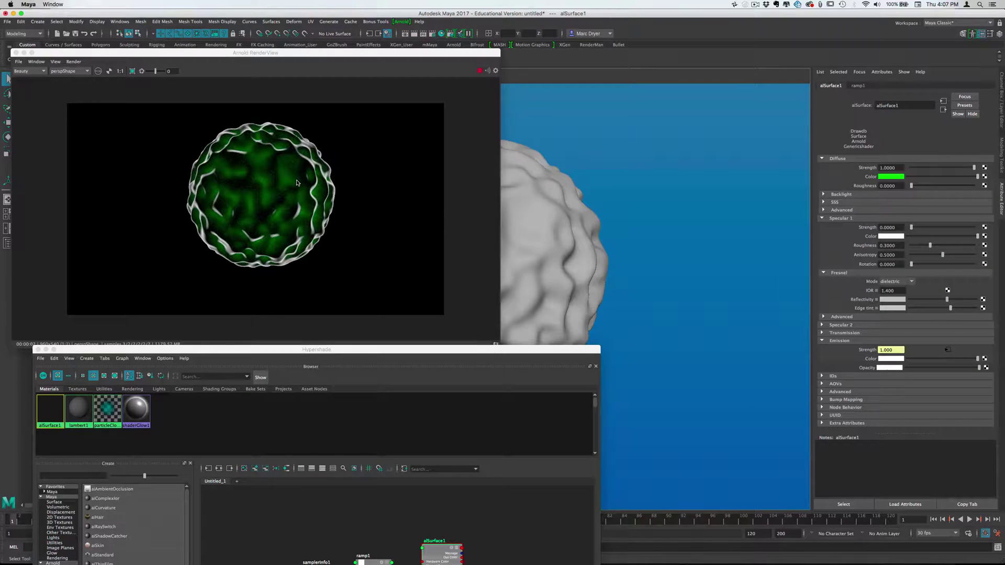
pyautogui.click(745, 278)
pyautogui.moveTo(631, 143); pyautogui.dragTo(732, 318)
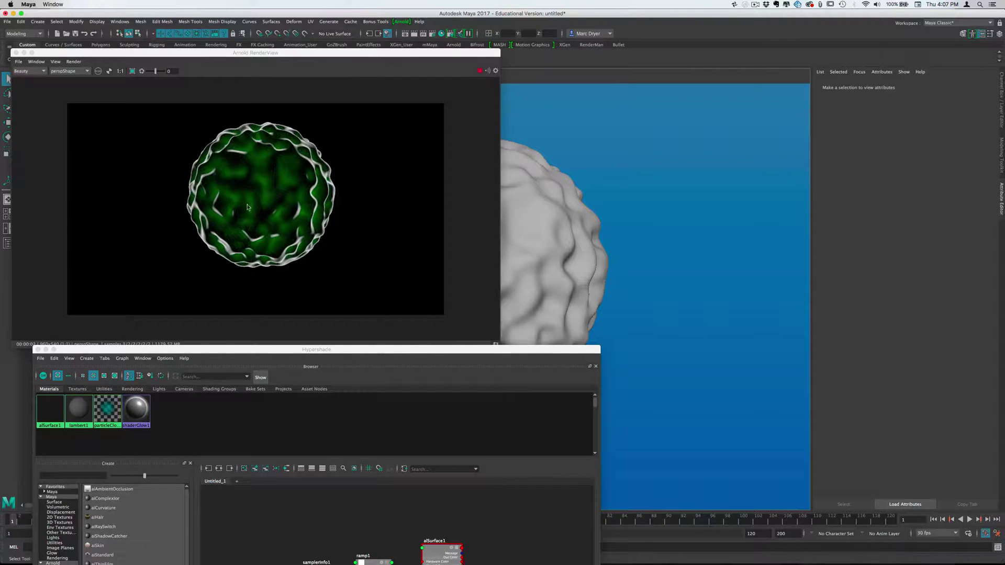
pyautogui.click(260, 181)
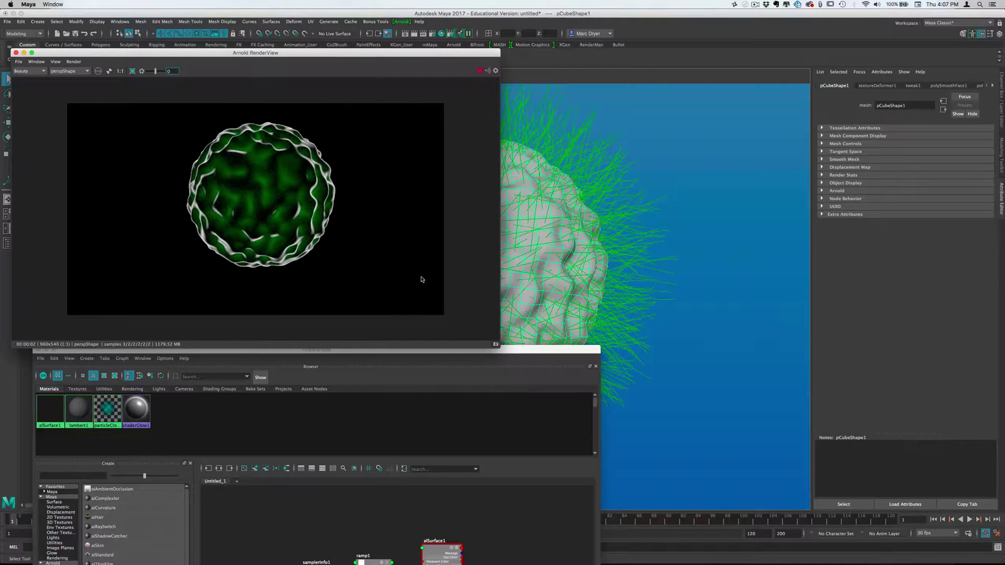
pyautogui.click(661, 307)
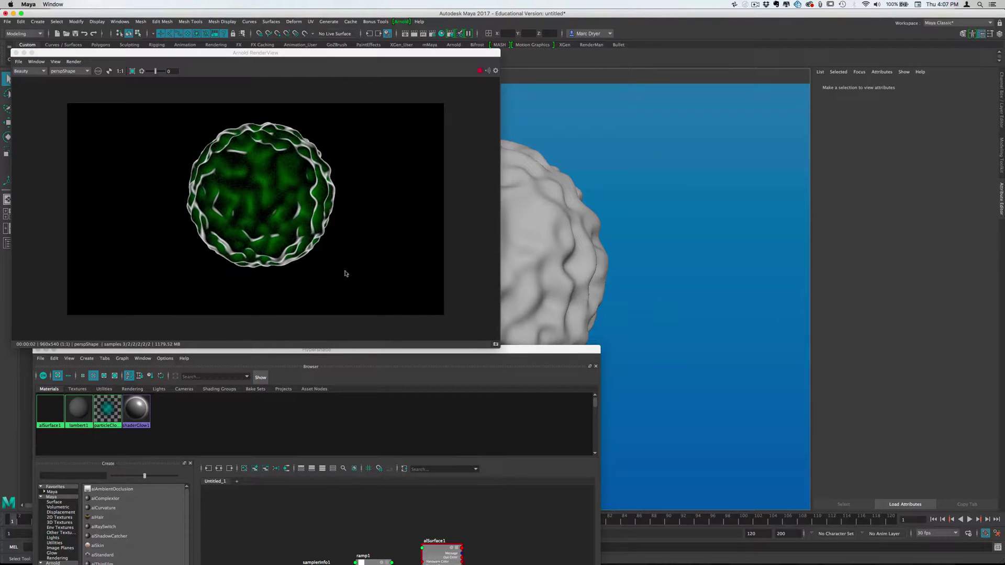
pyautogui.click(345, 273)
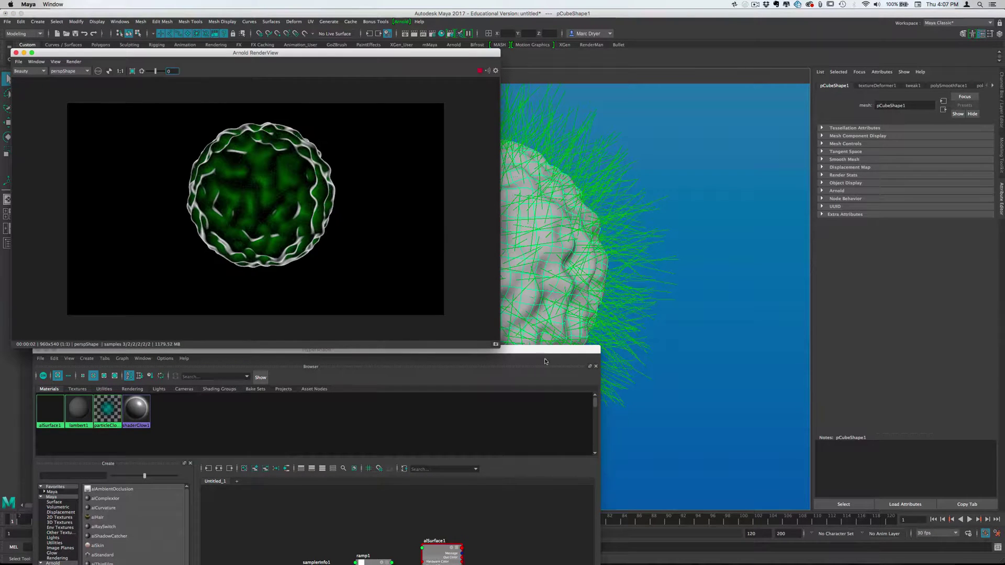
# Set alSurface1's Diffuse Color back to red, nudged slightly toward orange
pyautogui.moveTo(545, 362); pyautogui.dragTo(624, 214)
pyautogui.click(522, 419)
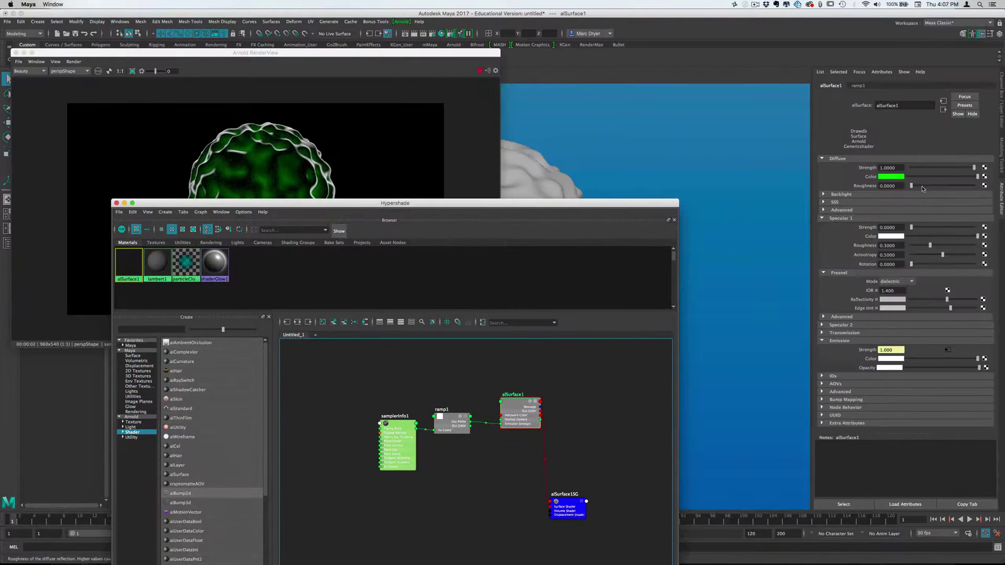
pyautogui.click(891, 177)
pyautogui.click(852, 171)
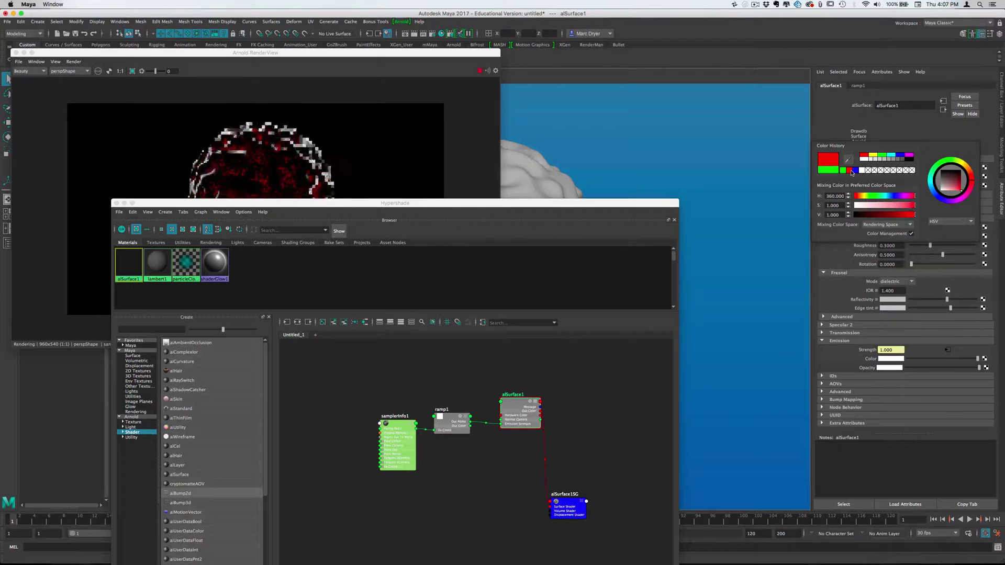
pyautogui.click(971, 178)
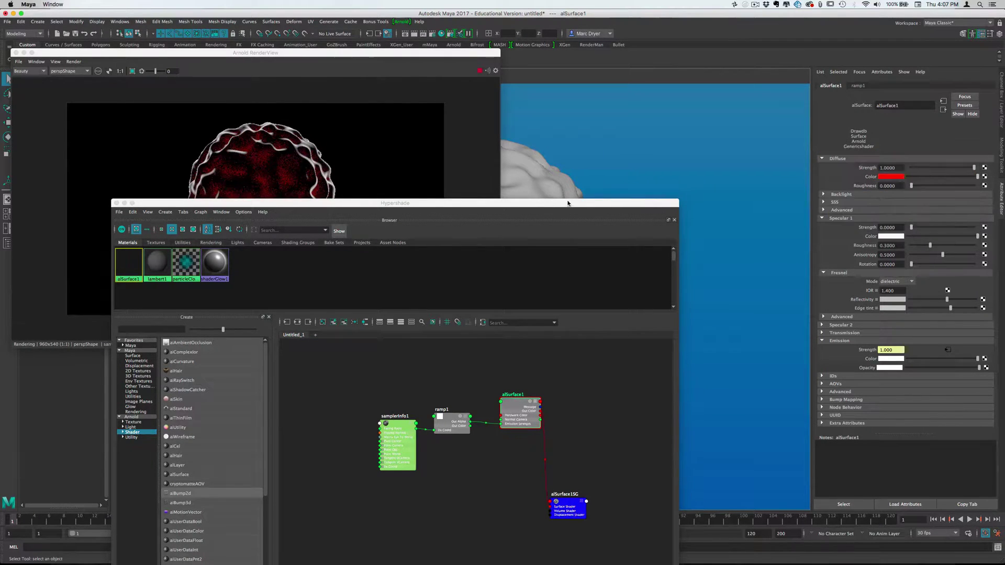
# Try red on ramp1's first stop, then return it to white
pyautogui.moveTo(545, 210); pyautogui.dragTo(567, 341)
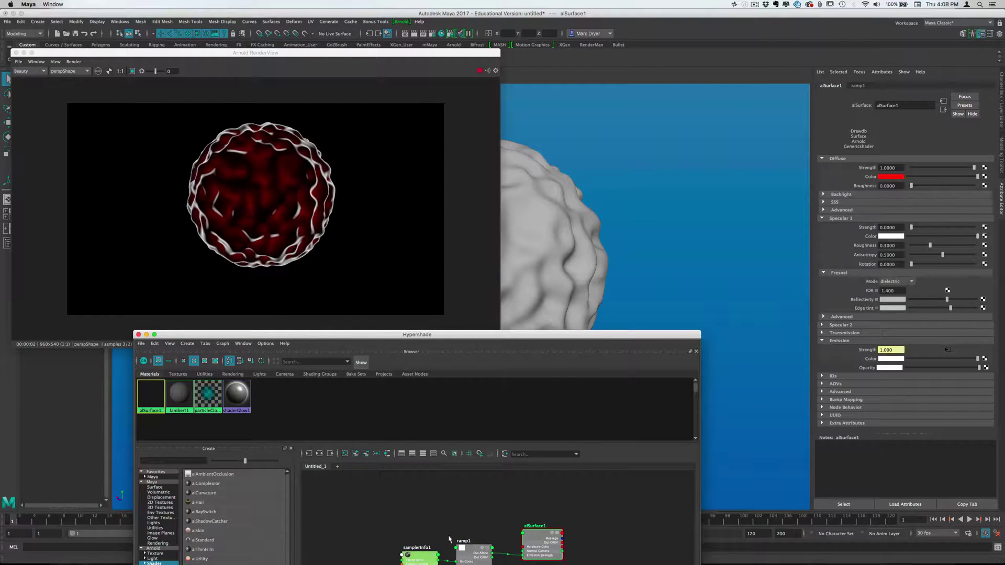
pyautogui.click(462, 549)
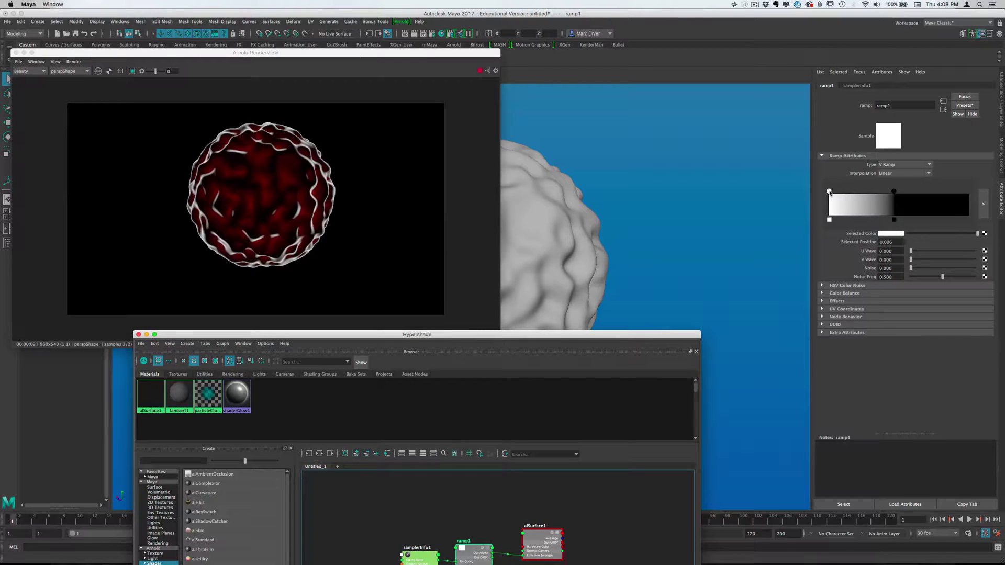
pyautogui.click(896, 233)
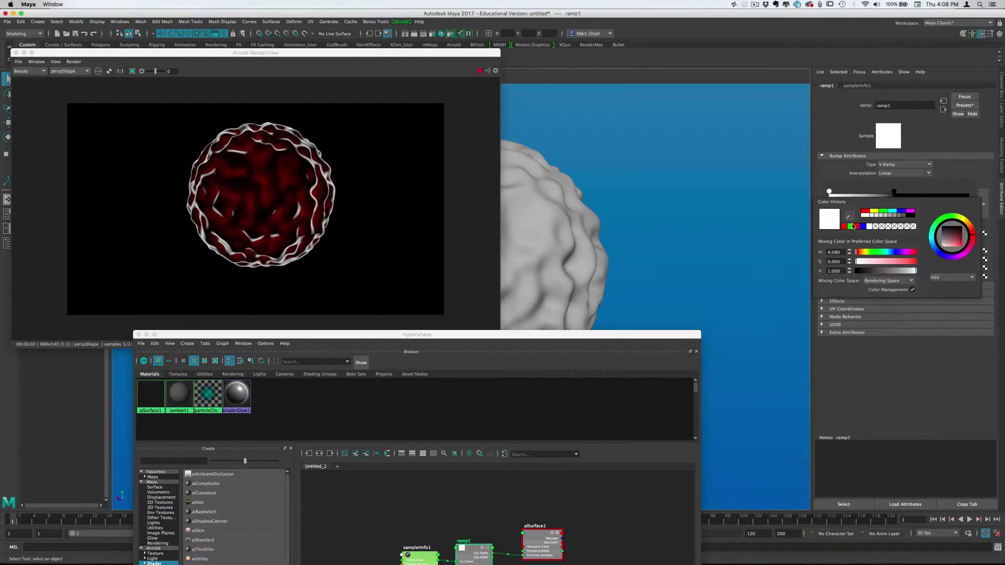
pyautogui.click(857, 227)
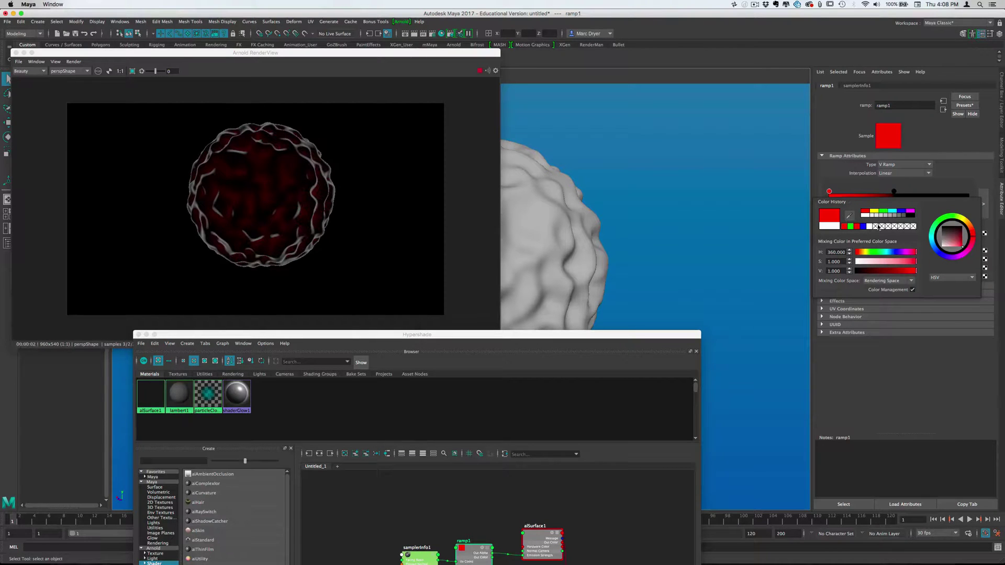
pyautogui.moveTo(908, 261); pyautogui.dragTo(857, 262)
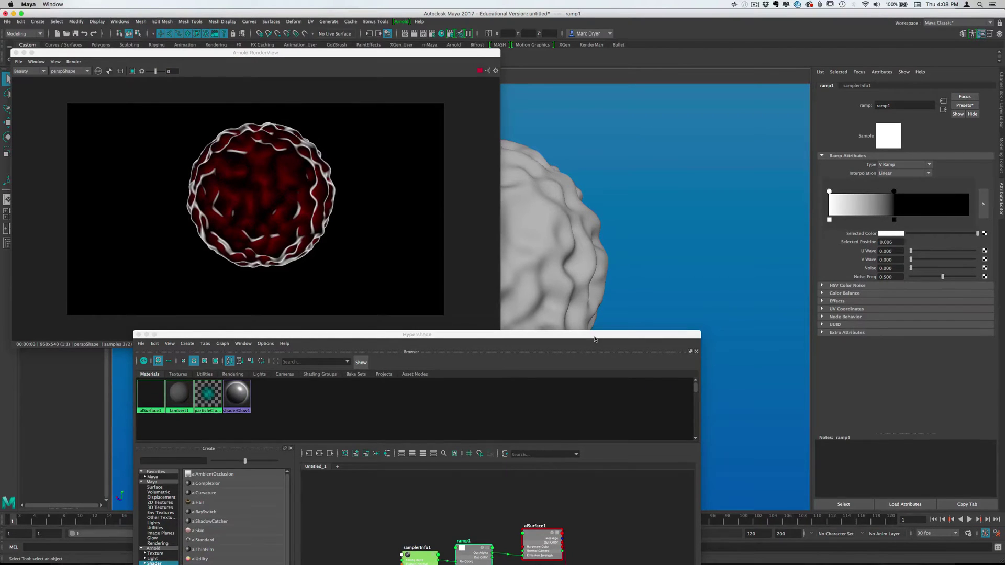
# Tidy the Hypershade graph by moving samplerInfo1, ramp1 and alSurface1
pyautogui.moveTo(595, 340); pyautogui.dragTo(811, 86)
pyautogui.moveTo(276, 57); pyautogui.dragTo(217, 85)
pyautogui.click(644, 306)
pyautogui.moveTo(645, 306); pyautogui.dragTo(591, 278)
pyautogui.click(682, 305)
pyautogui.moveTo(682, 305); pyautogui.dragTo(649, 292)
pyautogui.moveTo(755, 302)
pyautogui.mouseDown()
pyautogui.moveTo(724, 310)
pyautogui.moveTo(750, 305)
pyautogui.mouseUp()
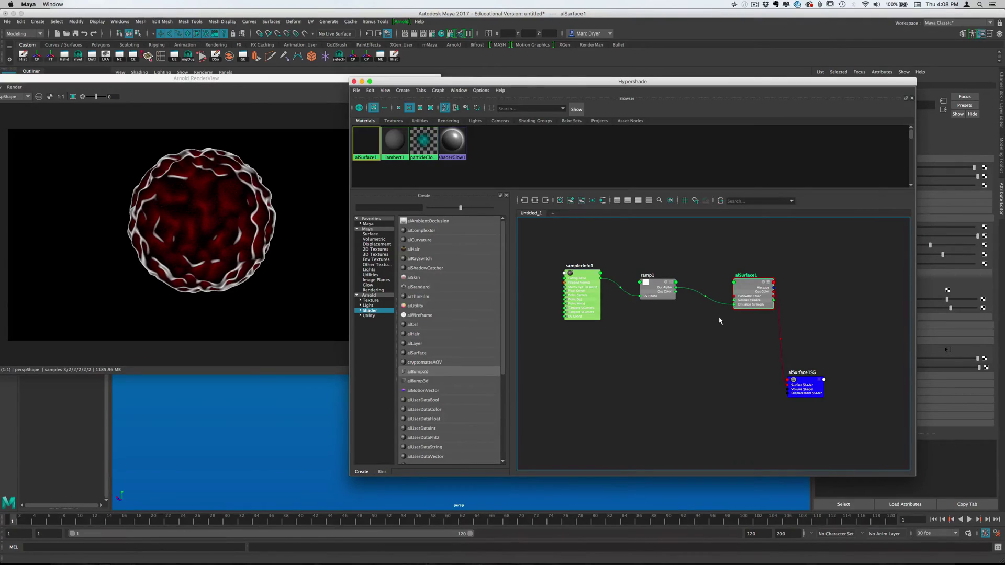